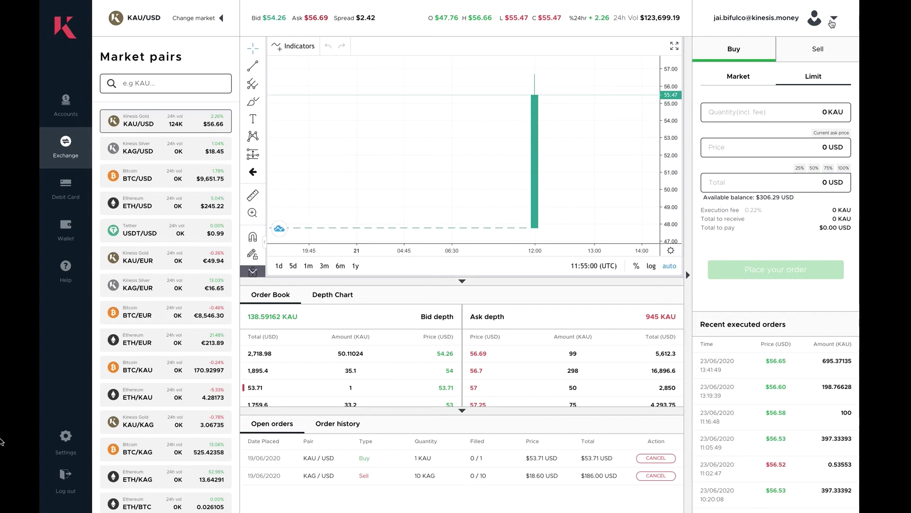
View the options in the account menu, and collapse and restore the market pairs list.
{"action": "left_click", "coordinate": [832, 23]}
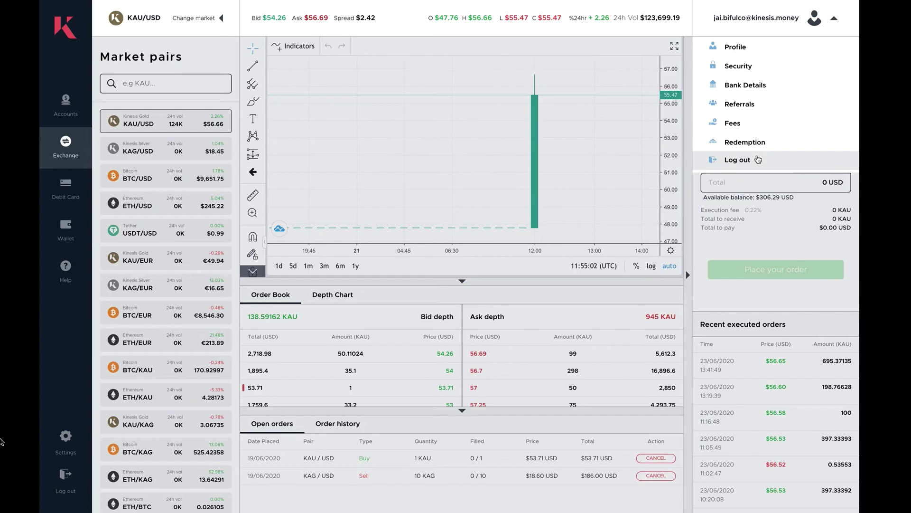
{"action": "left_click", "coordinate": [775, 28]}
{"action": "left_click", "coordinate": [775, 27]}
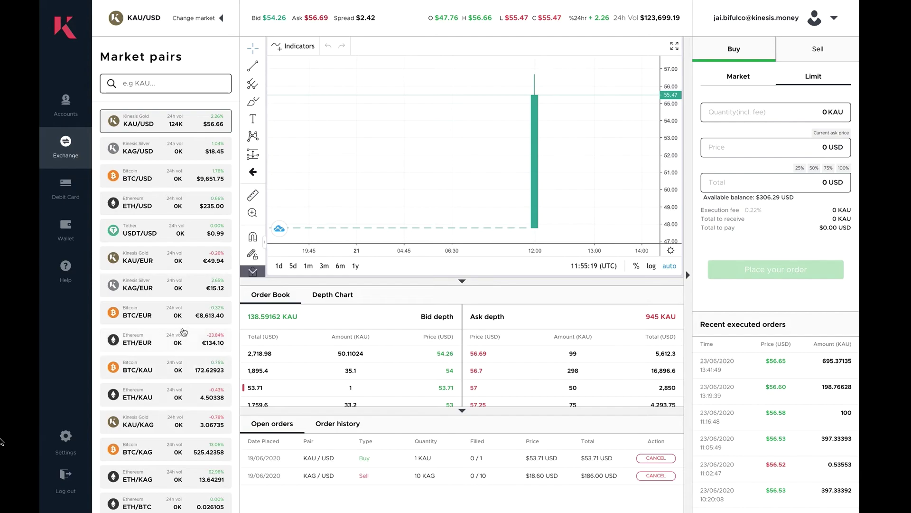
{"action": "left_click", "coordinate": [190, 28]}
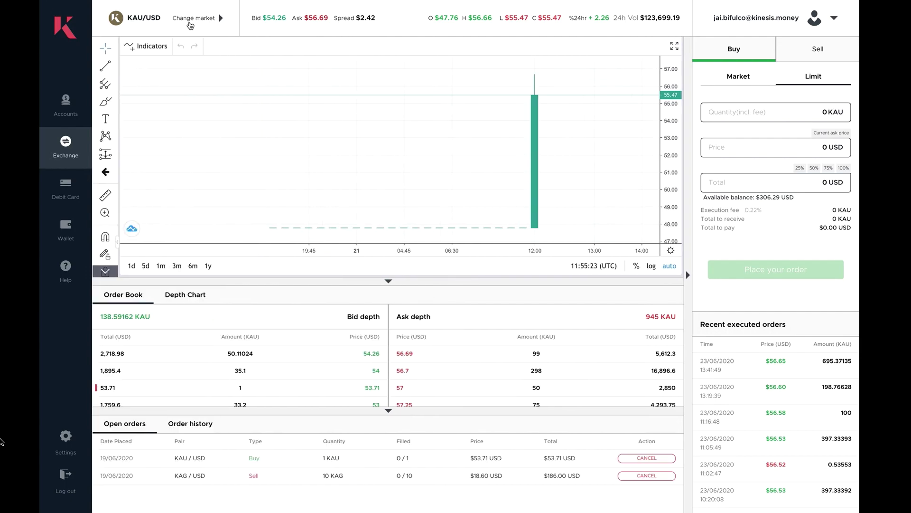
{"action": "left_click", "coordinate": [190, 25]}
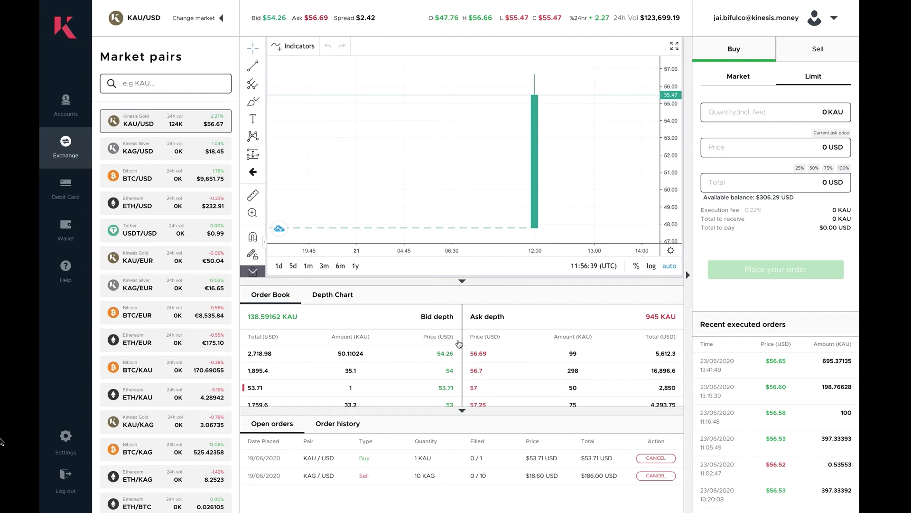
View the depth chart for KAU/USD and return to the order book.
{"action": "left_click", "coordinate": [331, 296]}
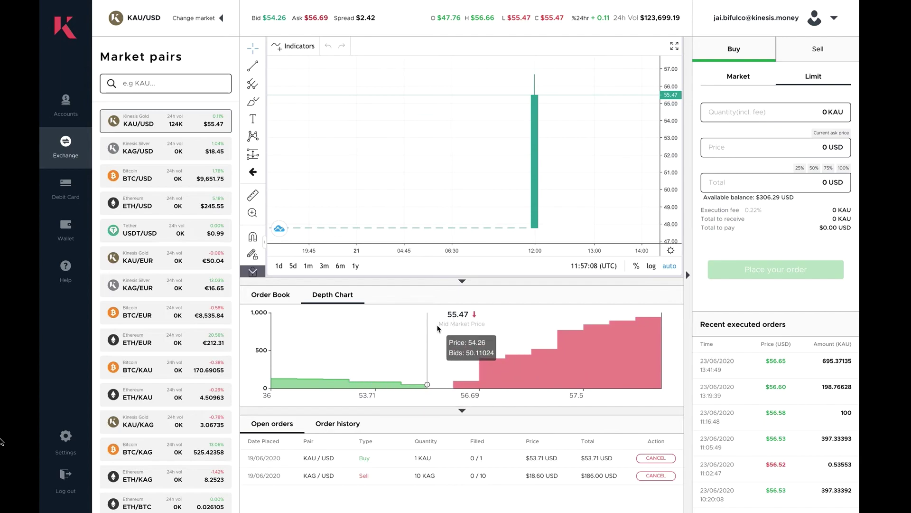
{"action": "left_click", "coordinate": [275, 296]}
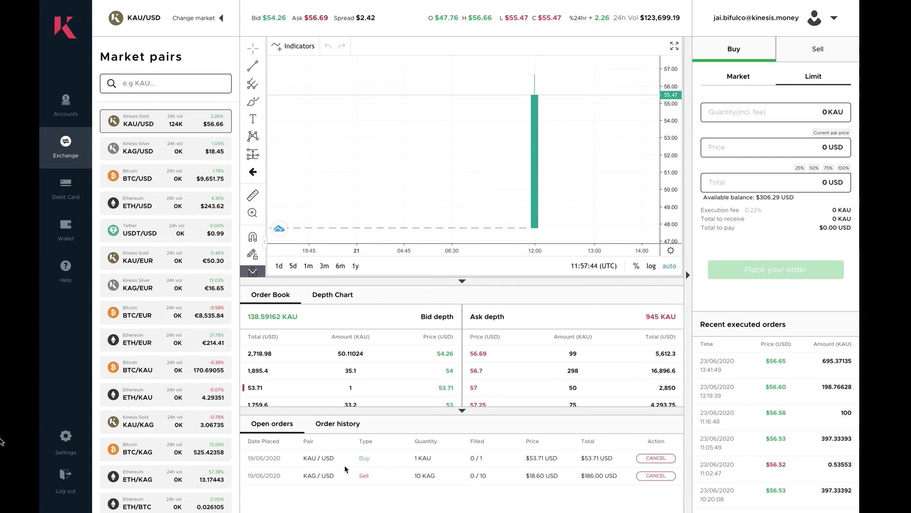
Expand the filled KAG/USD sell order in the order history and read through its trade confirmation PDF.
{"action": "left_click", "coordinate": [340, 426]}
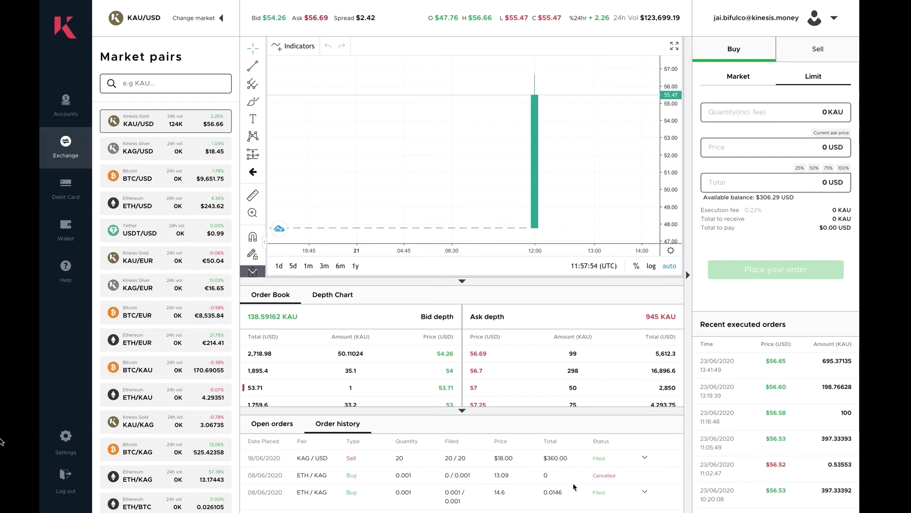
{"action": "left_click", "coordinate": [645, 458]}
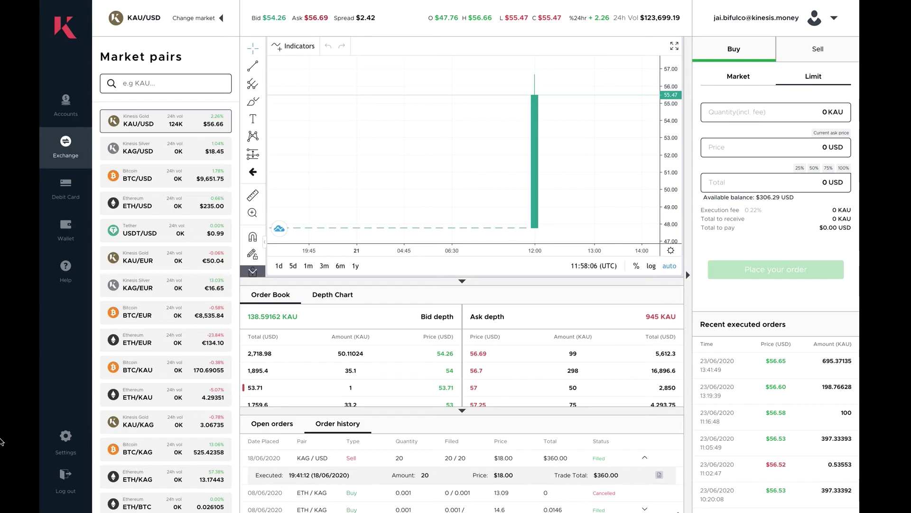
{"action": "left_click", "coordinate": [660, 475]}
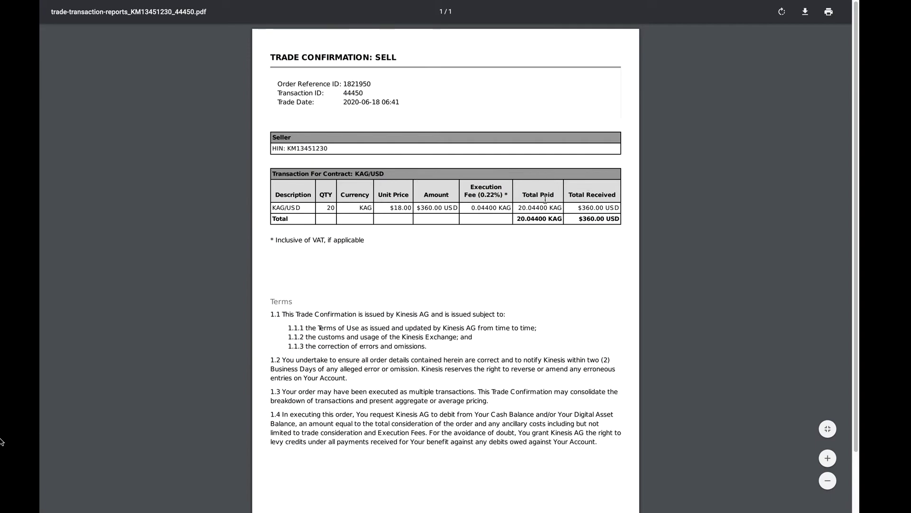
{"action": "scroll", "coordinate": [411, 294], "scroll_direction": "down", "scroll_amount": 2}
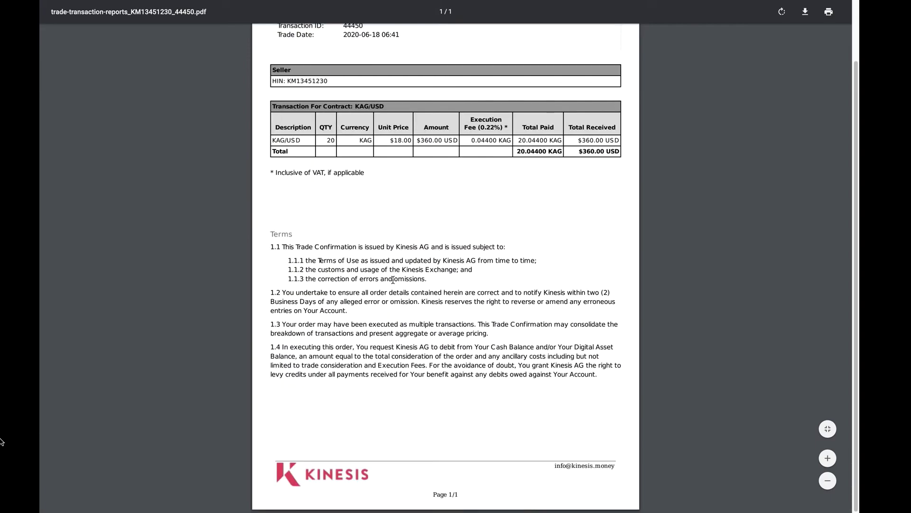
{"action": "scroll", "coordinate": [397, 283], "scroll_direction": "up", "scroll_amount": 2}
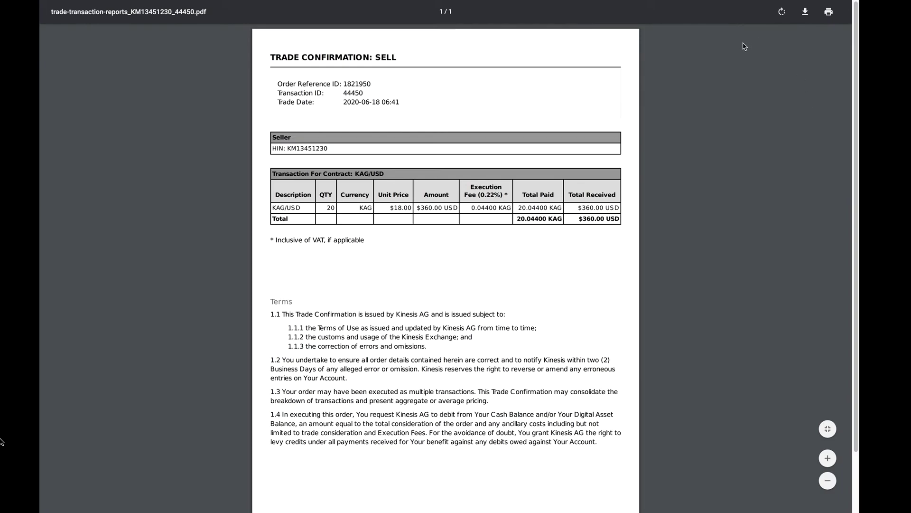
{"action": "key", "text": "Escape"}
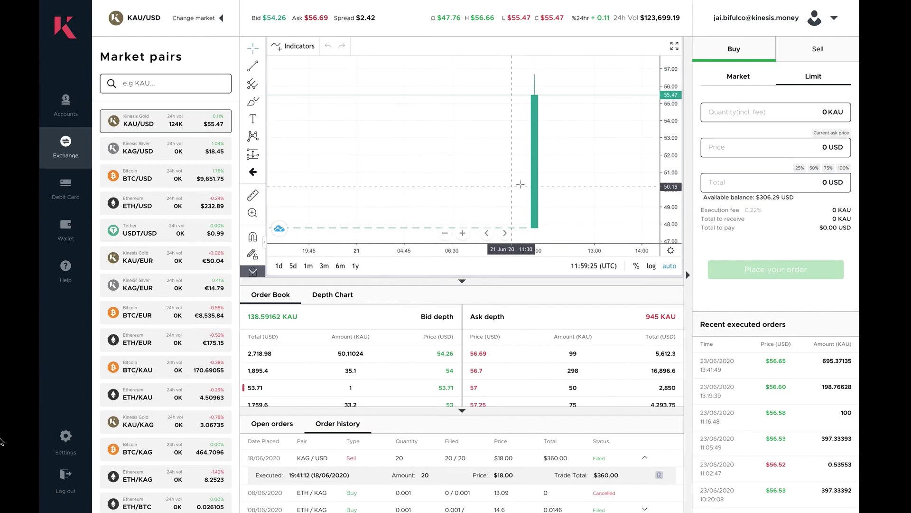
Compare the KAU/USD sell and buy limit order forms, finishing on the buy form.
{"action": "scroll", "coordinate": [519, 160], "scroll_direction": "up", "scroll_amount": 1}
{"action": "scroll", "coordinate": [520, 164], "scroll_direction": "down", "scroll_amount": 2}
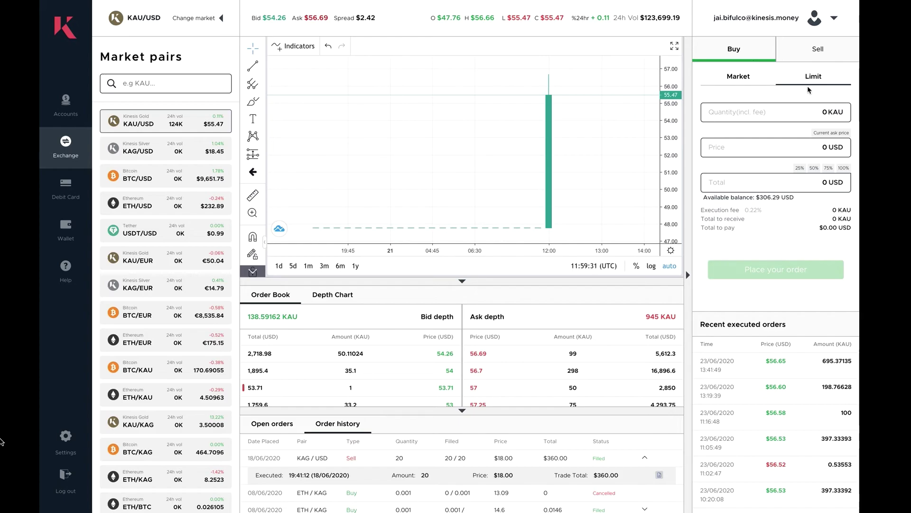
{"action": "left_click", "coordinate": [807, 52]}
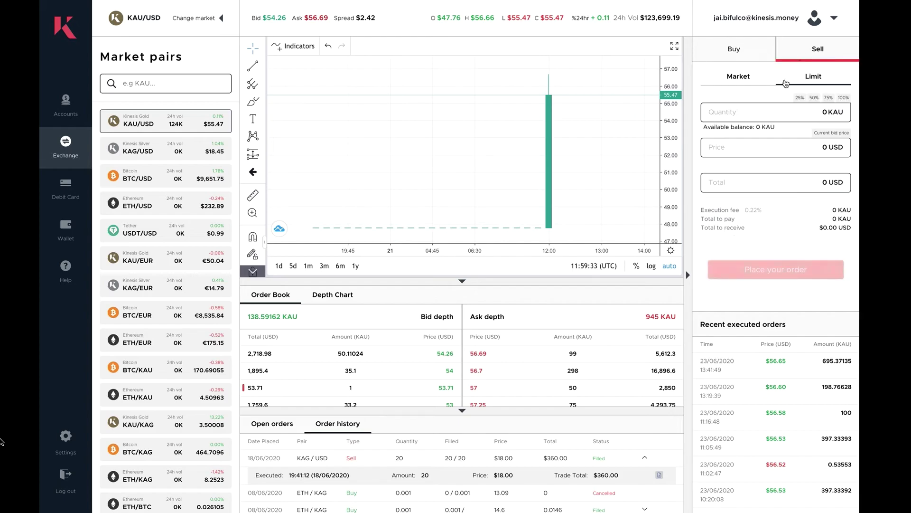
{"action": "left_click", "coordinate": [743, 58]}
{"action": "left_click", "coordinate": [798, 56]}
{"action": "left_click", "coordinate": [752, 58]}
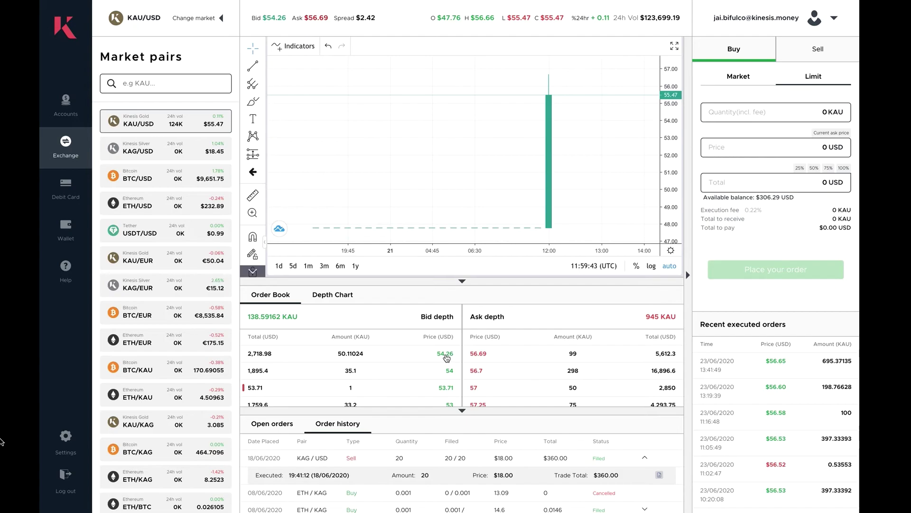
Fill the KAU/USD buy limit order with the 54.26 bid price from the order book and a quantity of 1 KAU.
{"action": "left_click", "coordinate": [447, 355]}
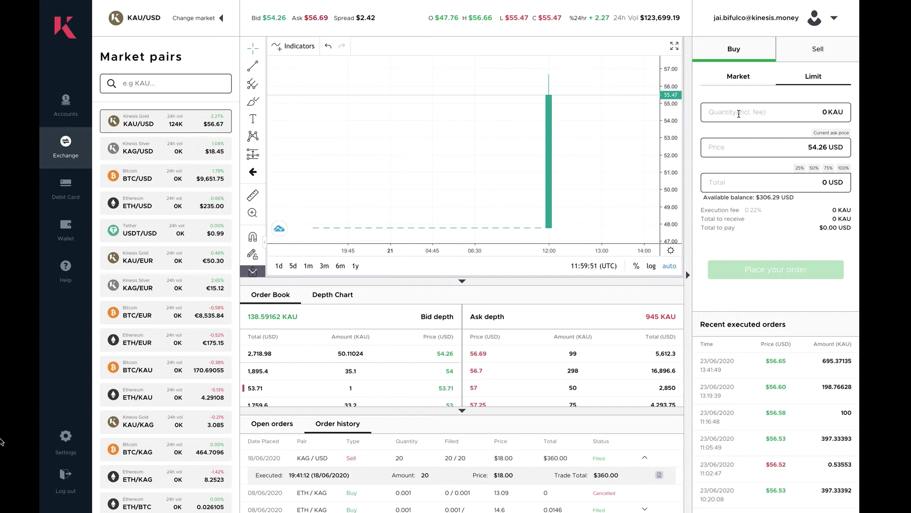
{"action": "left_click", "coordinate": [821, 113]}
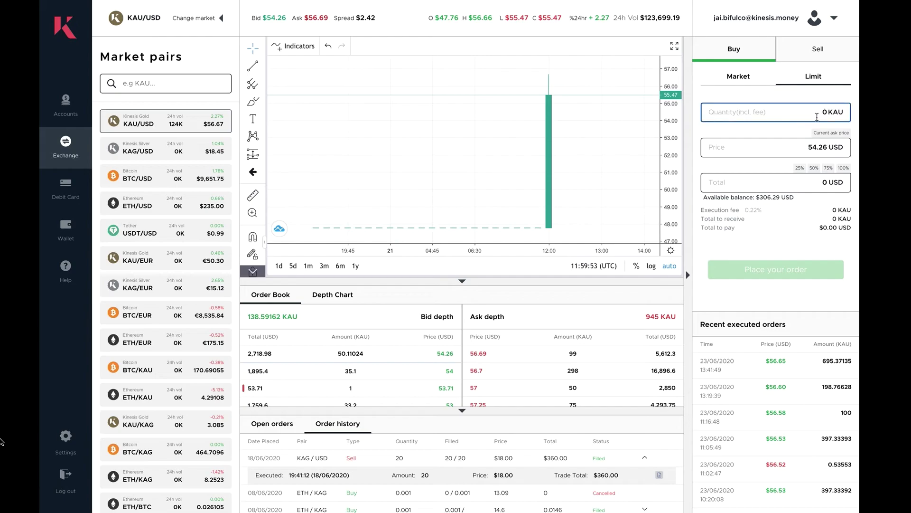
{"action": "type", "text": "1"}
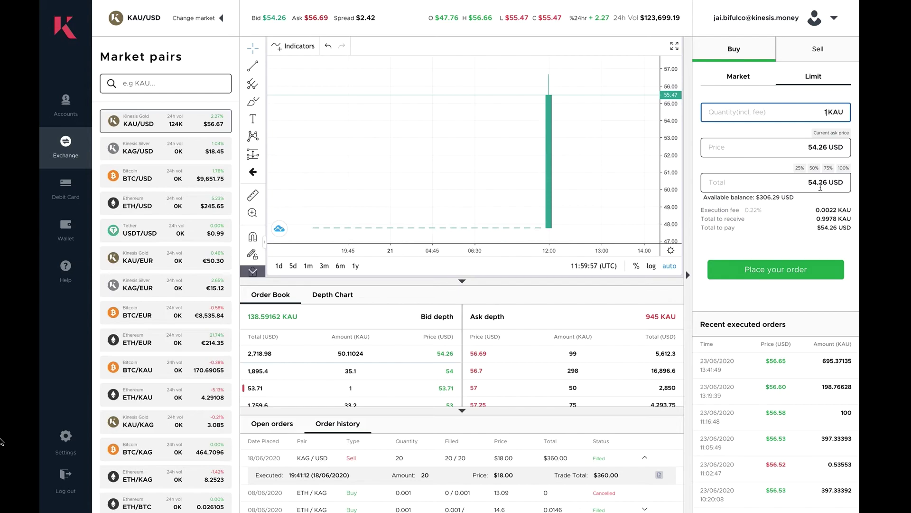
Raise the buy order's total to 1054.26 USD and check it against the available balance.
{"action": "left_click", "coordinate": [806, 184]}
{"action": "left_click_drag", "start_coordinate": [806, 184], "coordinate": [823, 183]}
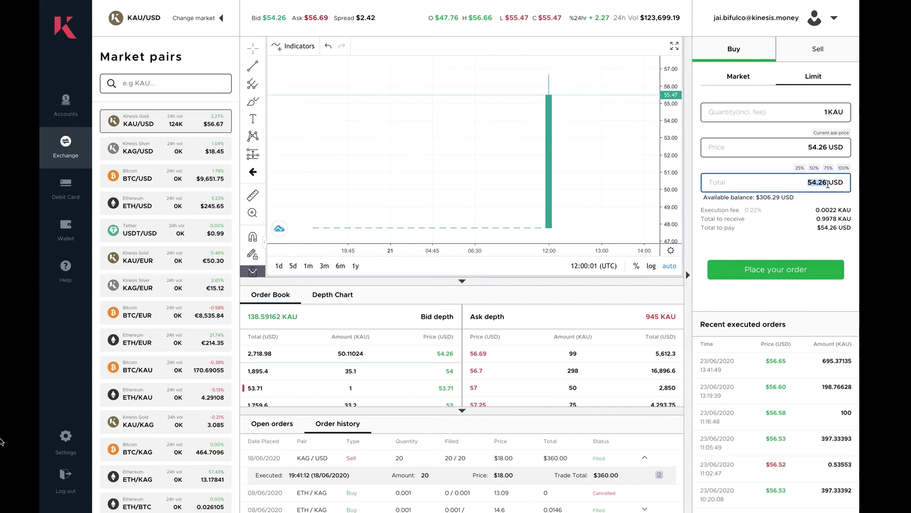
{"action": "key", "text": "Left"}
{"action": "type", "text": "1"}
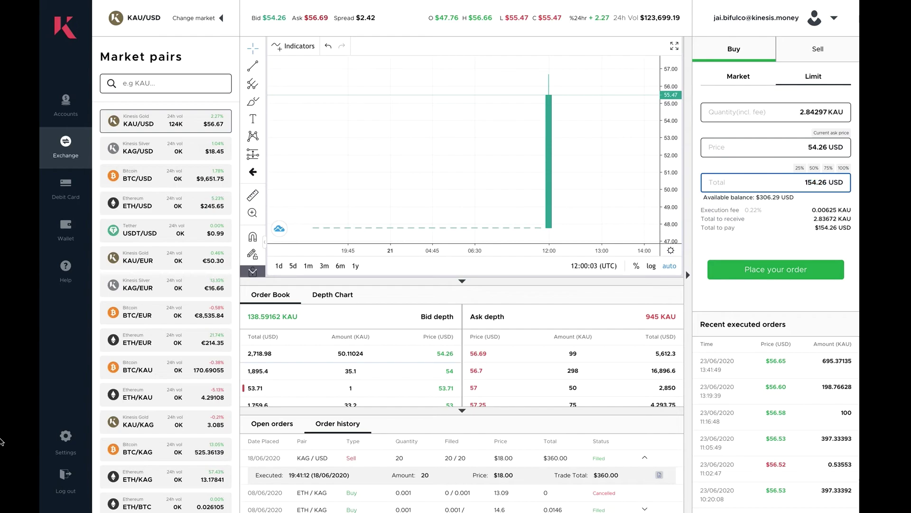
{"action": "type", "text": "0"}
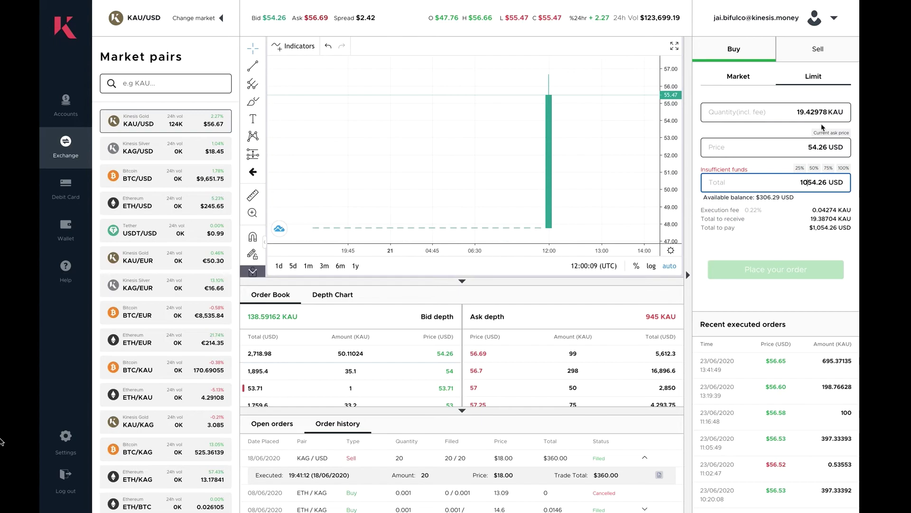
{"action": "left_click_drag", "start_coordinate": [752, 112], "coordinate": [838, 112]}
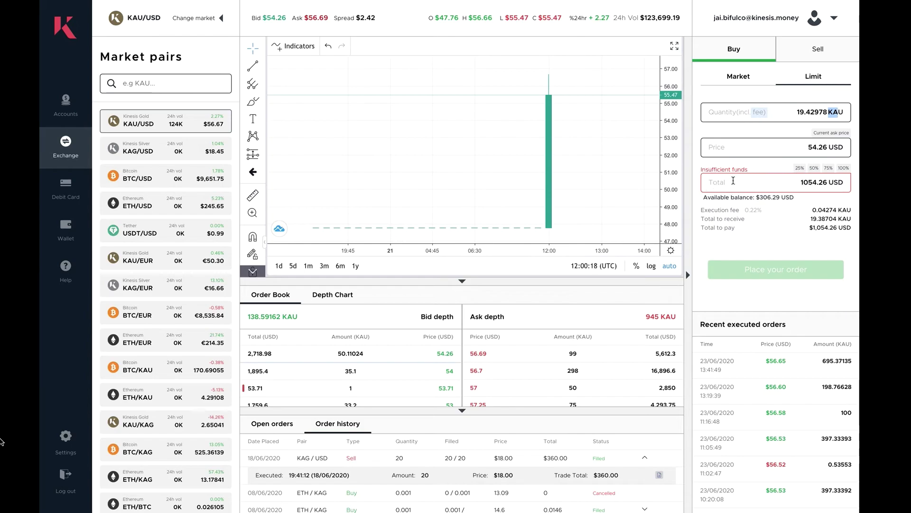
{"action": "left_click_drag", "start_coordinate": [759, 196], "coordinate": [784, 196]}
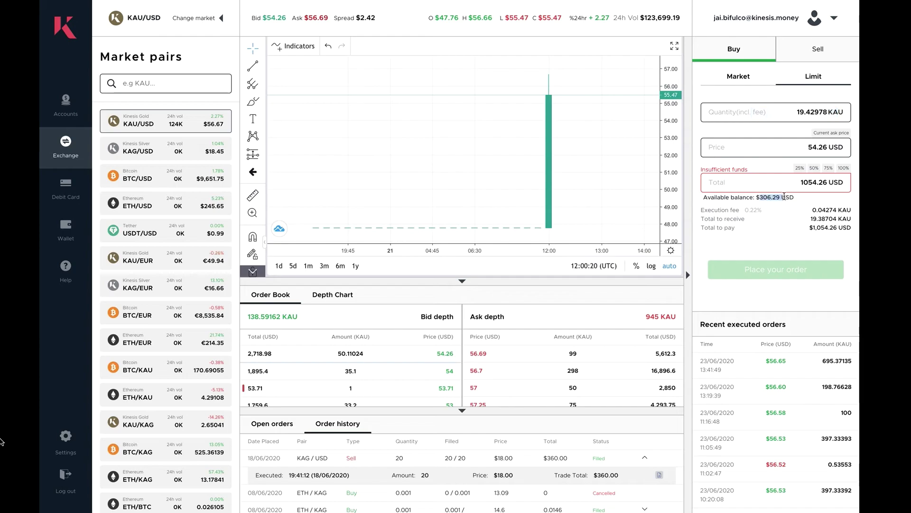
Set the buy order's total to 25% of the available balance and raise it through 50% and 75% to 100%.
{"action": "left_click", "coordinate": [800, 168]}
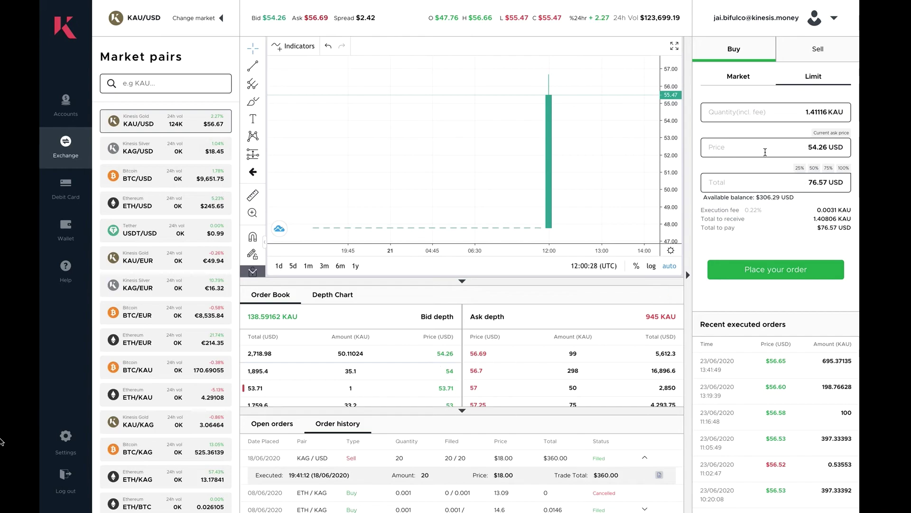
{"action": "left_click", "coordinate": [785, 118]}
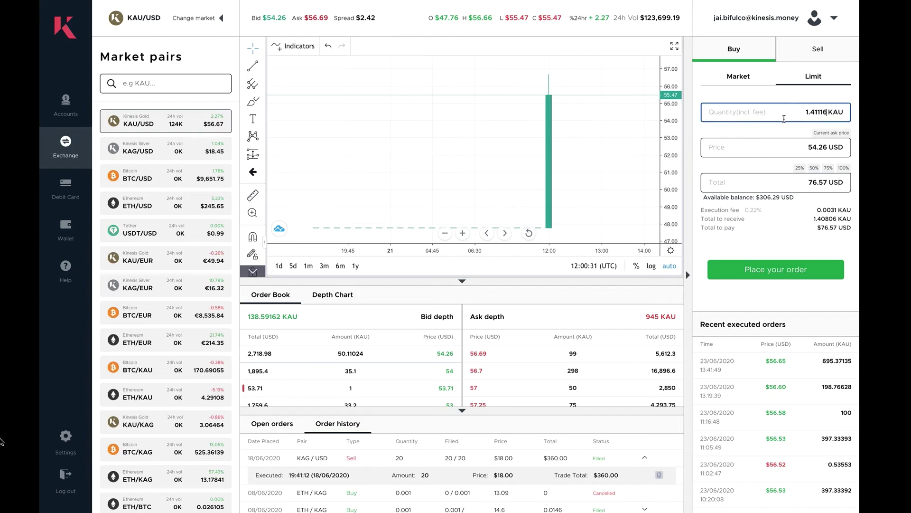
{"action": "left_click", "coordinate": [815, 173]}
{"action": "left_click", "coordinate": [829, 170]}
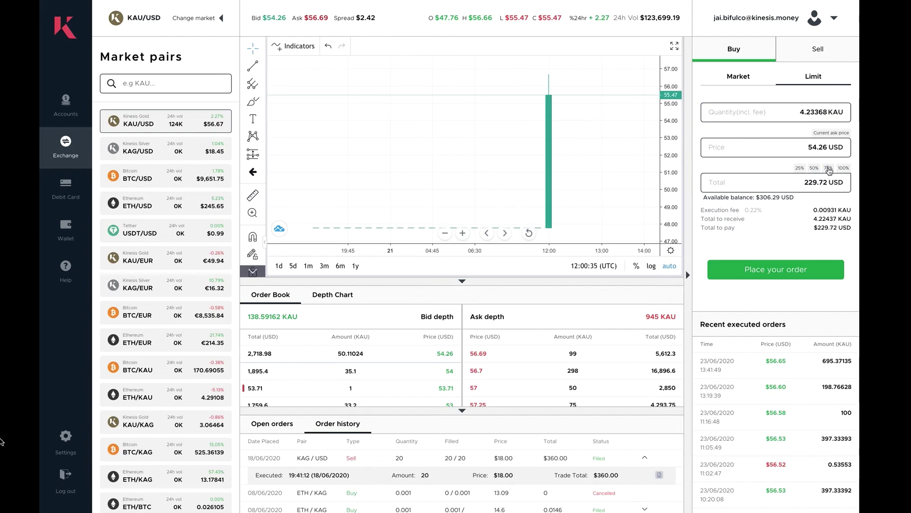
{"action": "left_click", "coordinate": [843, 169]}
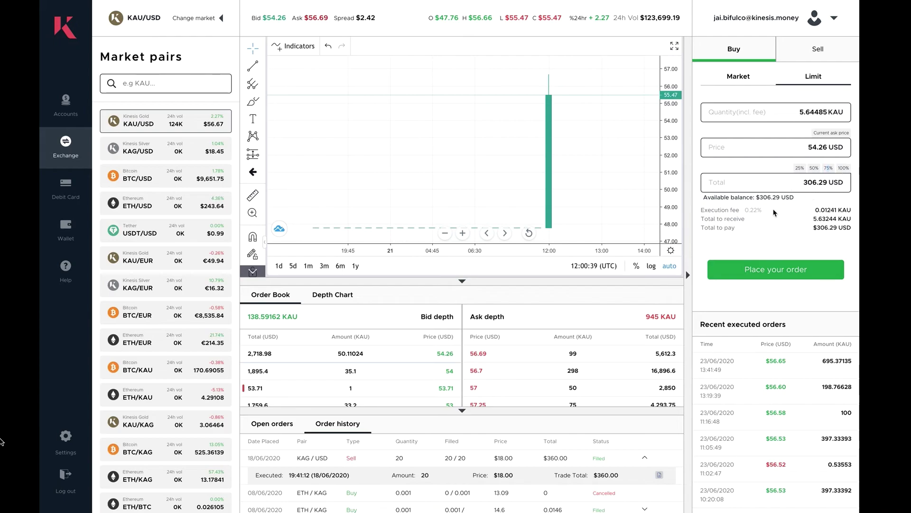
Examine the buy order's total to receive, execution fee and total to pay.
{"action": "left_click_drag", "start_coordinate": [745, 218], "coordinate": [841, 219]}
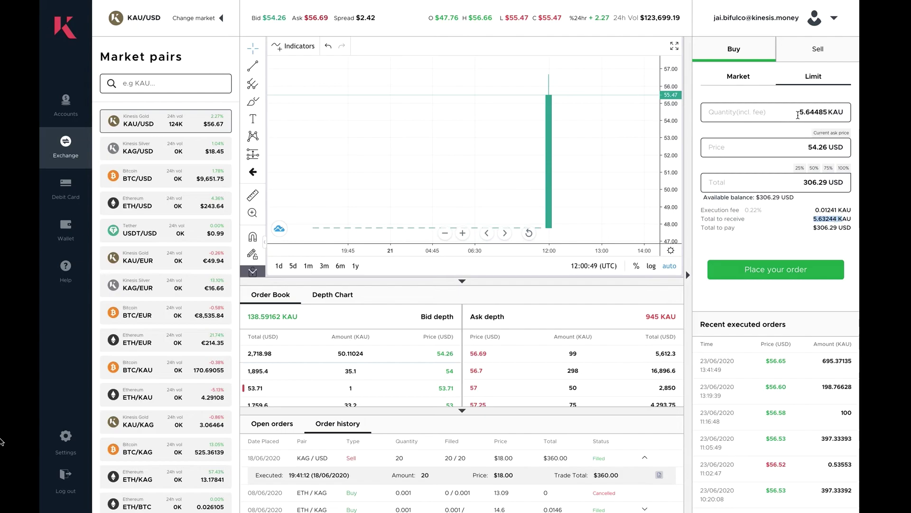
{"action": "left_click_drag", "start_coordinate": [815, 211], "coordinate": [843, 211]}
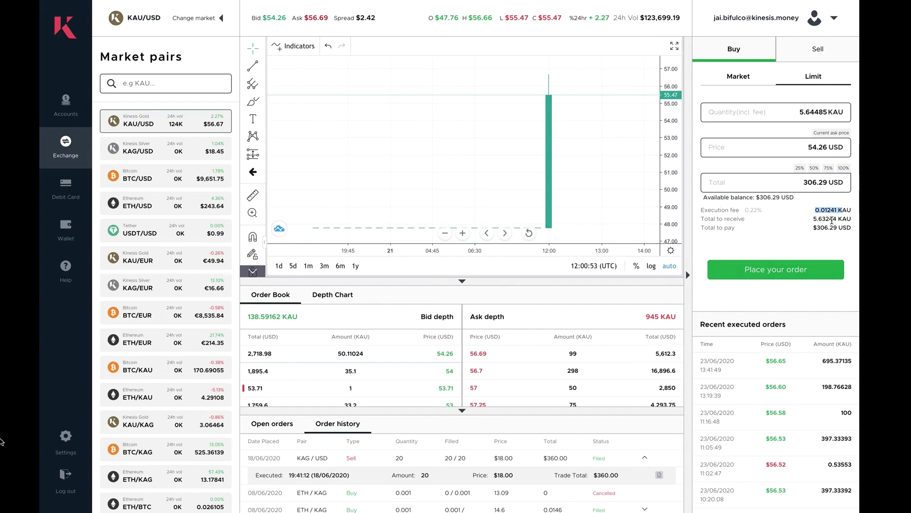
{"action": "left_click_drag", "start_coordinate": [809, 227], "coordinate": [841, 228]}
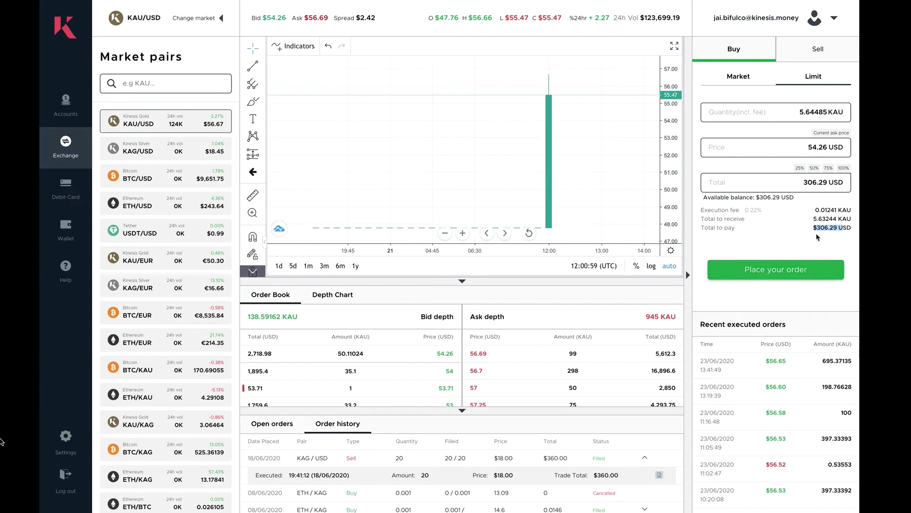
Start a KAU/USD sell limit order using the 56.69 ask price from the order book.
{"action": "left_click", "coordinate": [811, 61]}
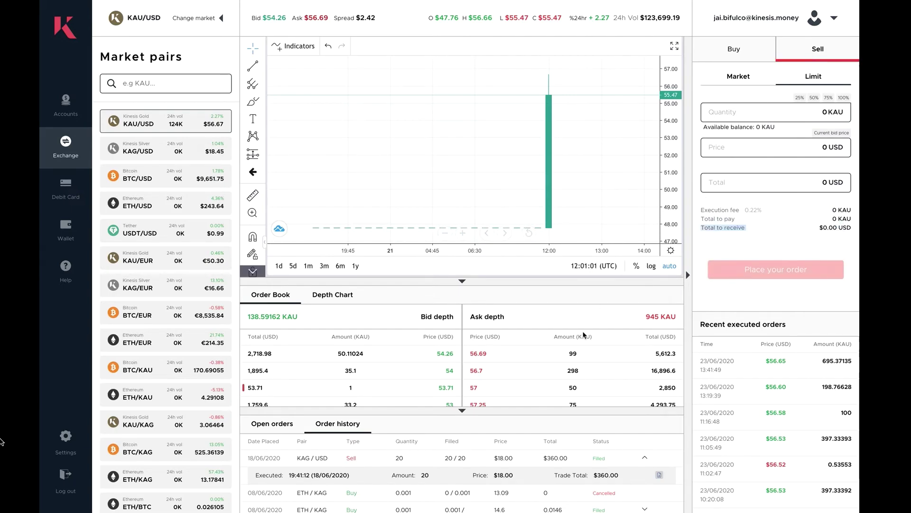
{"action": "left_click", "coordinate": [480, 353]}
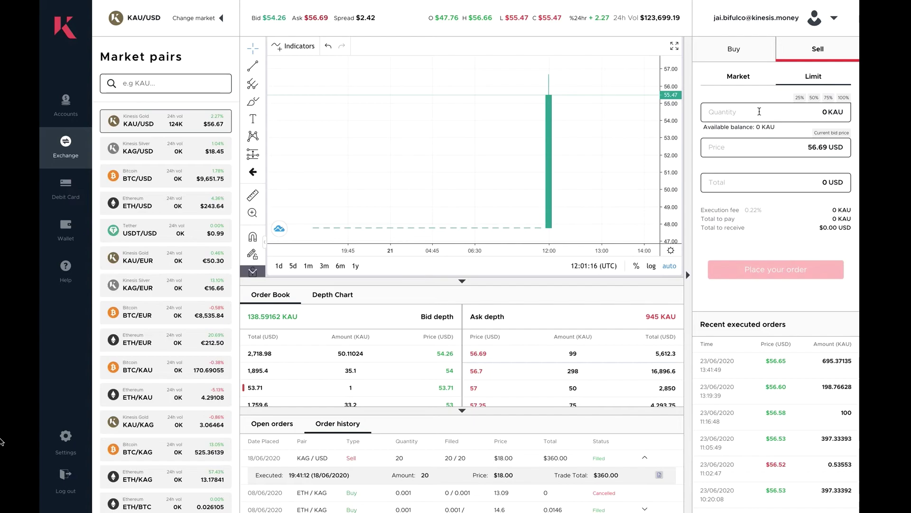
Prepare a KAG/USD sell limit order for 25% of the available balance at the order book's 18.58 USD ask price.
{"action": "left_click", "coordinate": [130, 149]}
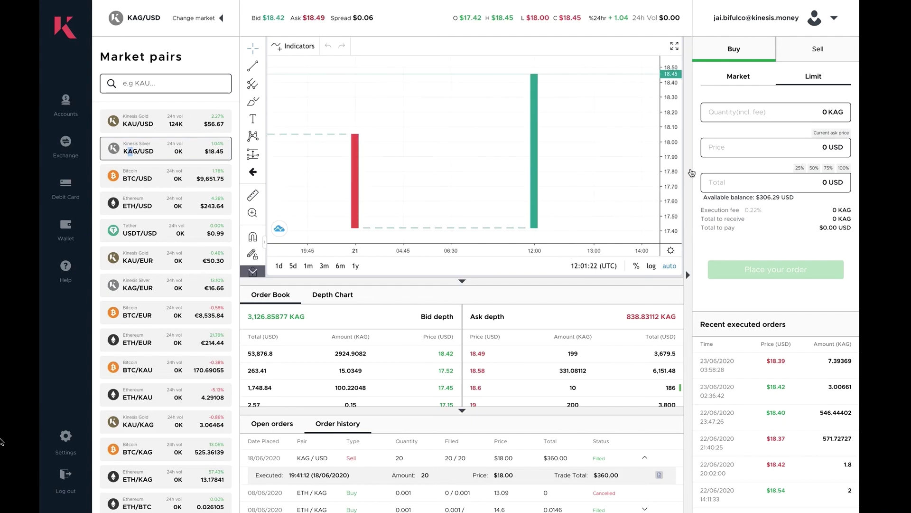
{"action": "left_click", "coordinate": [813, 53]}
{"action": "left_click", "coordinate": [800, 97]}
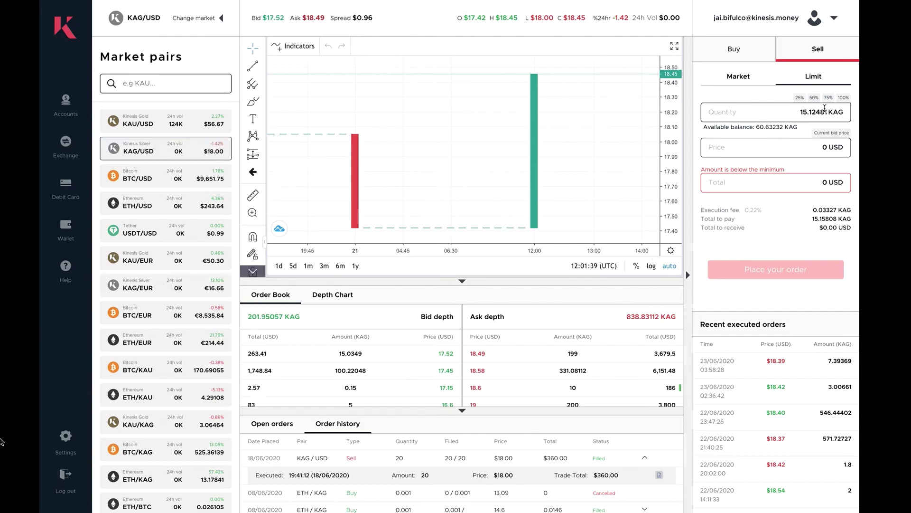
{"action": "left_click", "coordinate": [480, 374]}
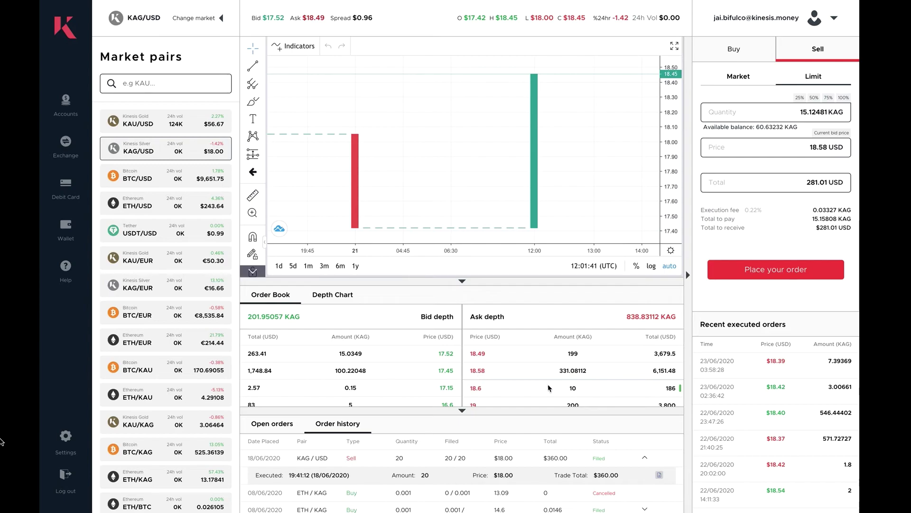
Try the order book's 18.6 and 19 USD asks as the KAG/USD sell limit price, settle on 18.49, and check the total to receive.
{"action": "left_click", "coordinate": [482, 387]}
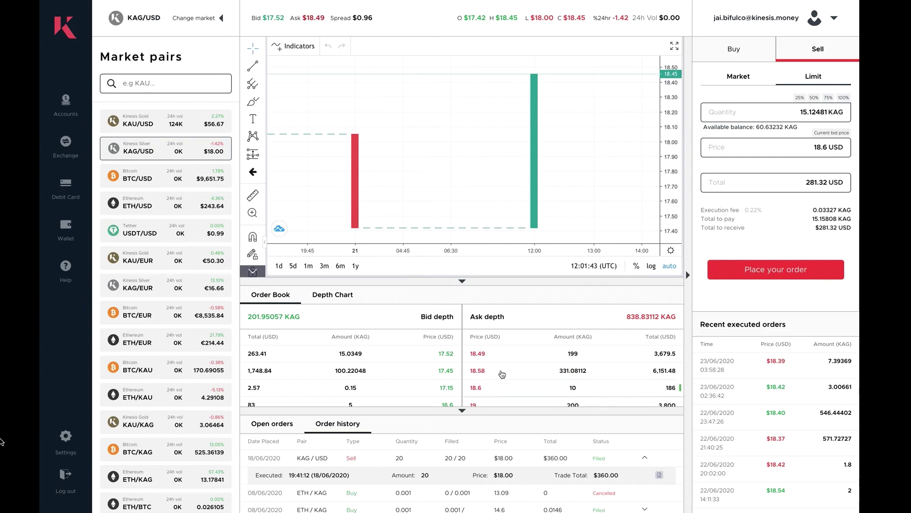
{"action": "left_click", "coordinate": [475, 405]}
{"action": "left_click", "coordinate": [477, 353]}
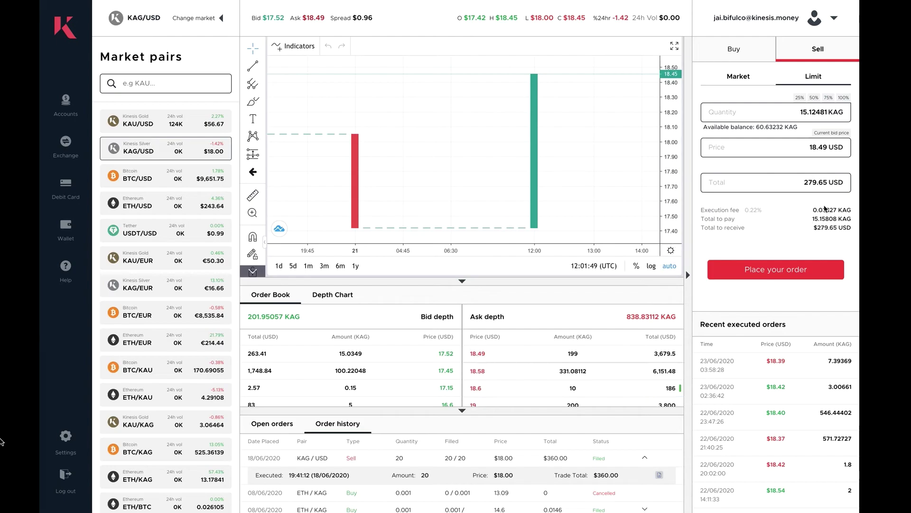
{"action": "left_click_drag", "start_coordinate": [813, 228], "coordinate": [838, 228]}
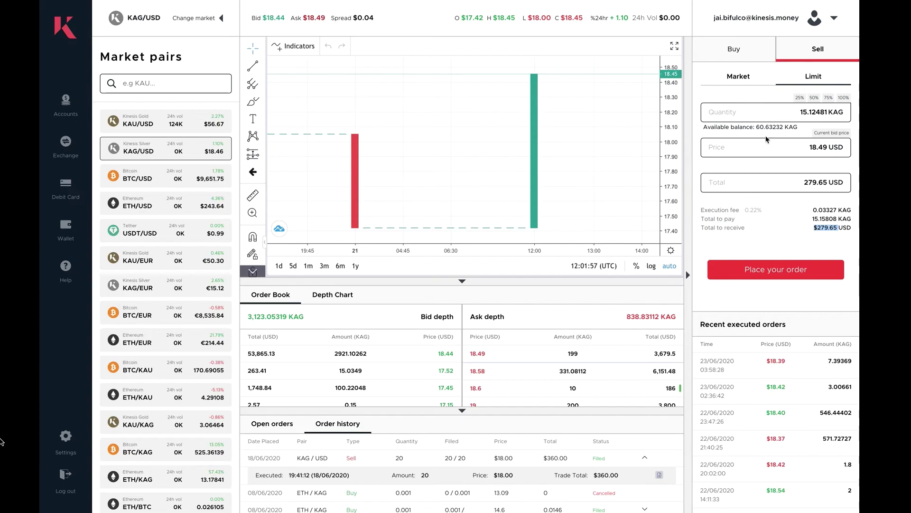
Prepare a KAG/USD market sell order for 25% of the available balance, and return to a limit order at the 18.49 USD ask.
{"action": "left_click", "coordinate": [747, 79]}
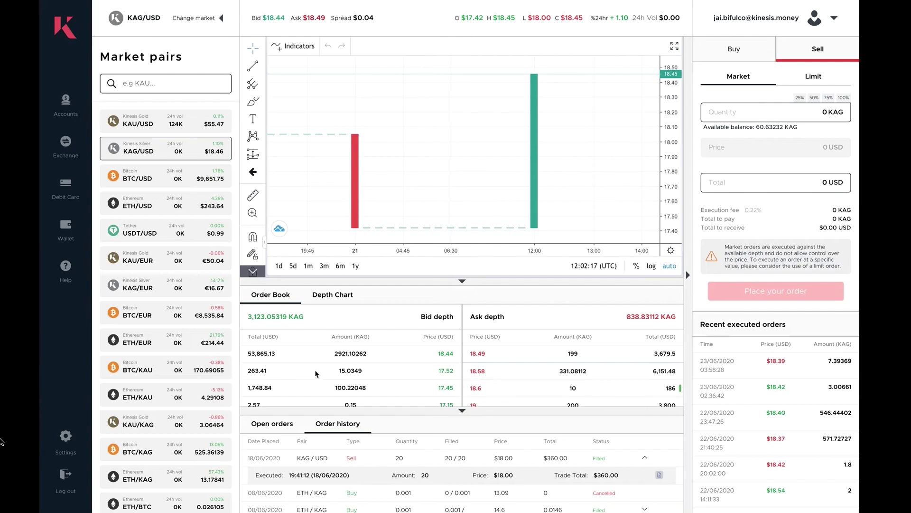
{"action": "double_click", "coordinate": [342, 370]}
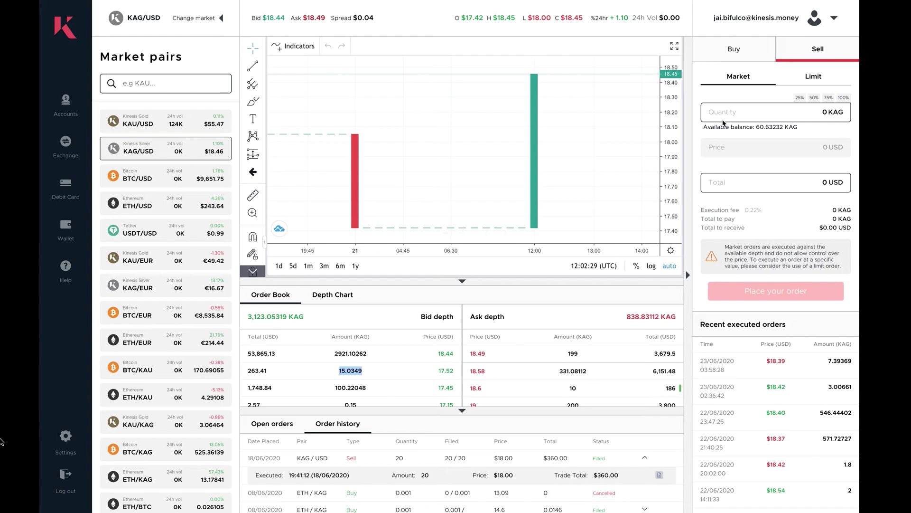
{"action": "left_click", "coordinate": [800, 97]}
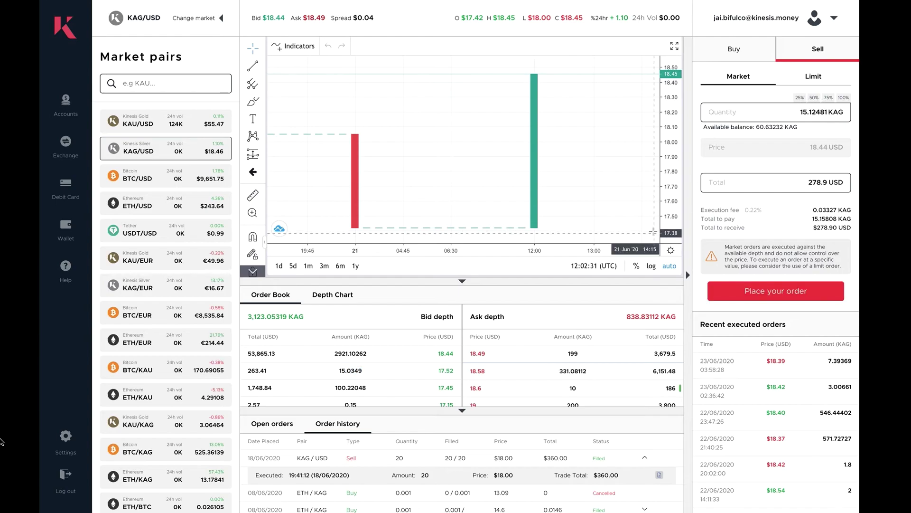
{"action": "left_click", "coordinate": [734, 185]}
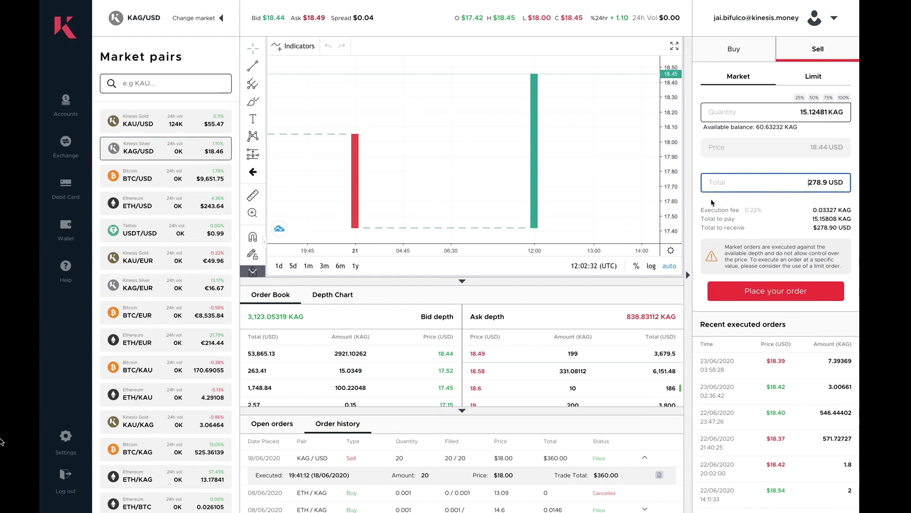
{"action": "left_click", "coordinate": [476, 357]}
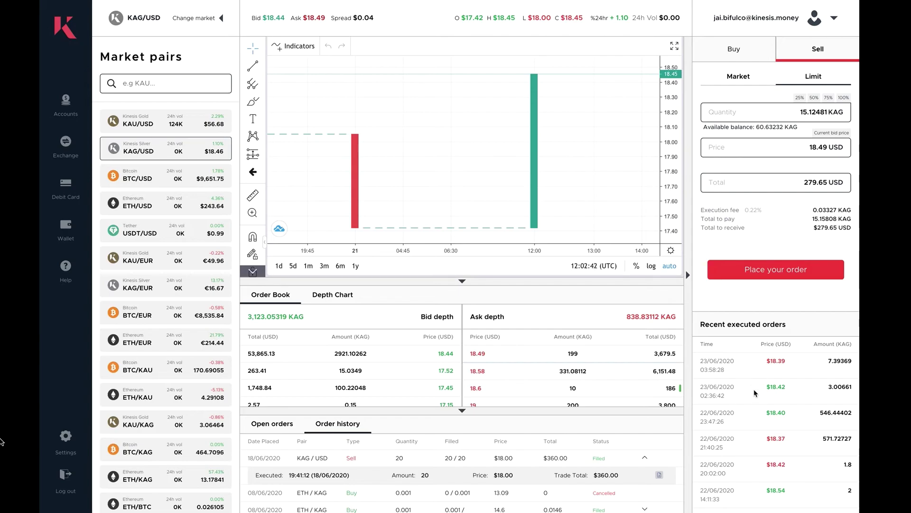
Look through the recent executed orders for KAG/USD.
{"action": "scroll", "coordinate": [747, 427], "scroll_direction": "down", "scroll_amount": 10}
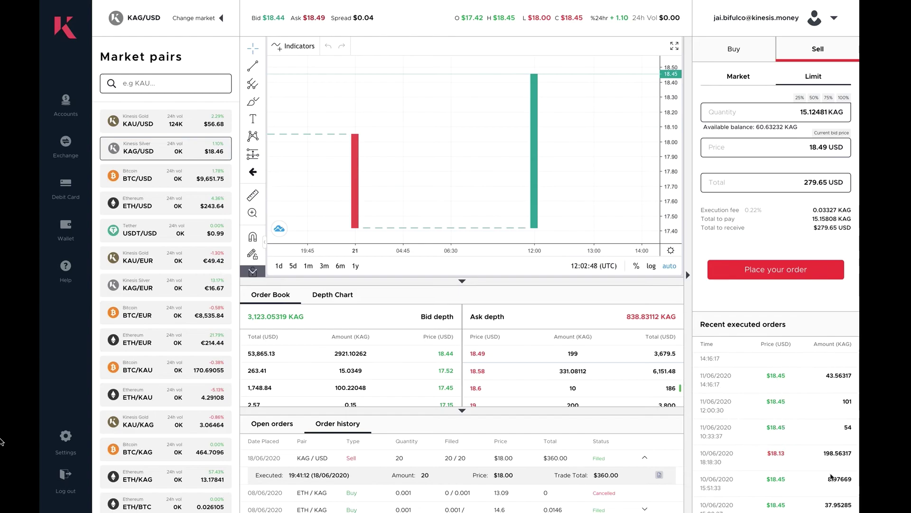
{"action": "scroll", "coordinate": [780, 380], "scroll_direction": "up", "scroll_amount": 1}
{"action": "scroll", "coordinate": [748, 415], "scroll_direction": "down", "scroll_amount": 1}
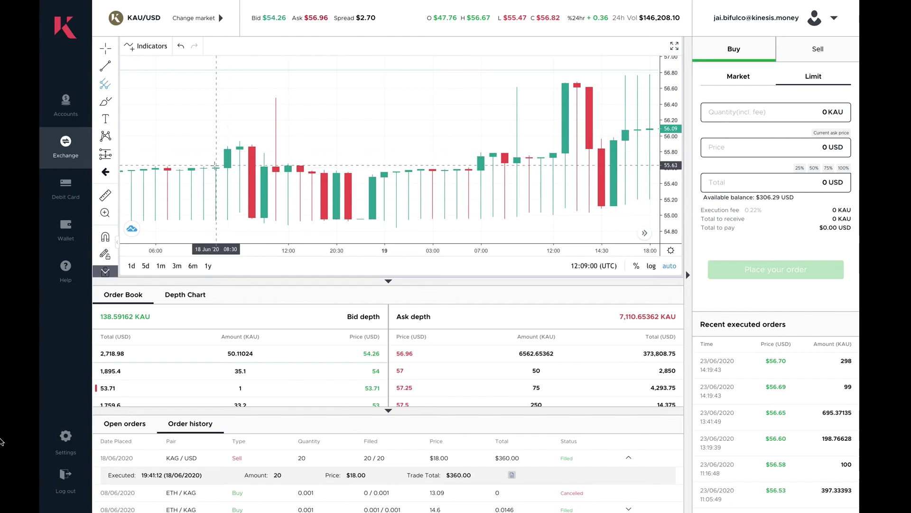
Look through the KAU/USD chart's drawing tools and its list of available indicators without adding any.
{"action": "left_click", "coordinate": [106, 270]}
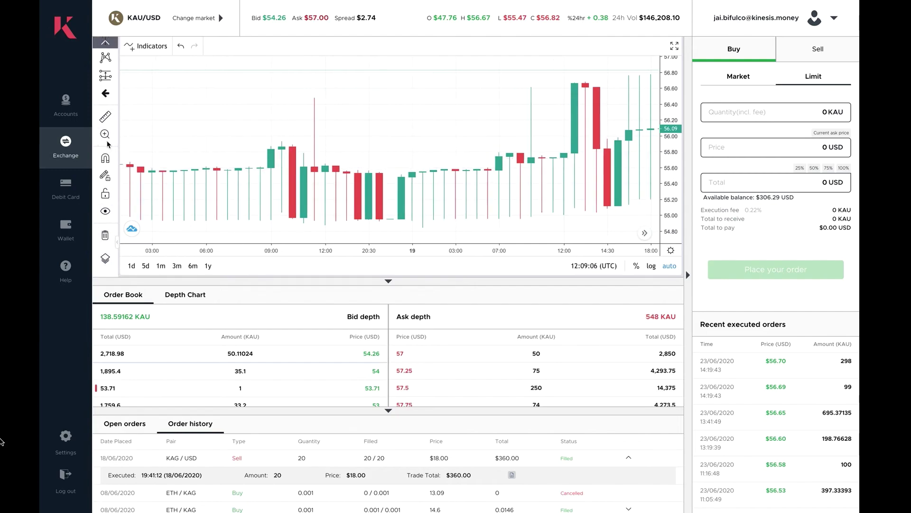
{"action": "left_click", "coordinate": [106, 42]}
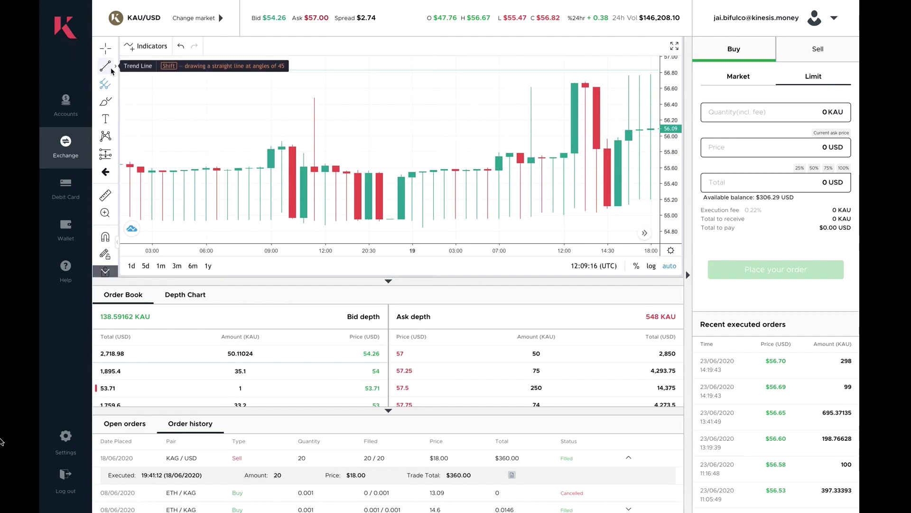
{"action": "left_click", "coordinate": [145, 48]}
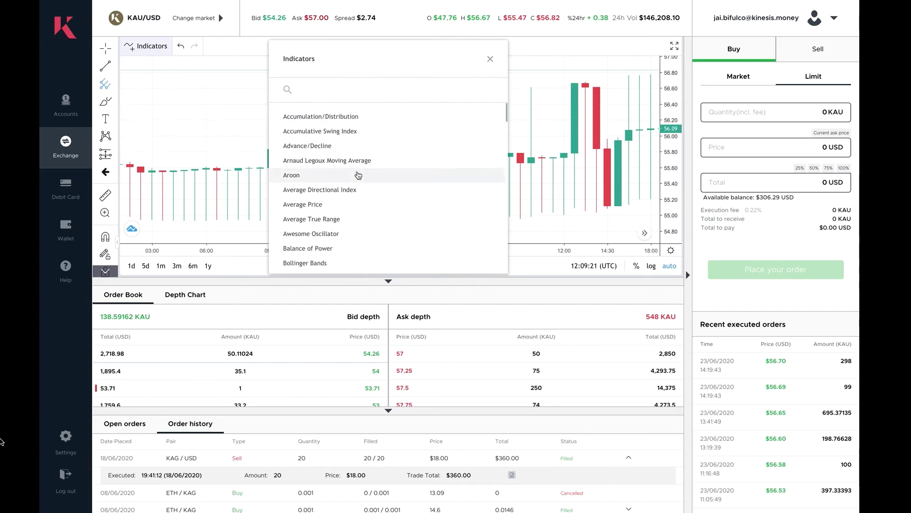
{"action": "scroll", "coordinate": [364, 202], "scroll_direction": "down", "scroll_amount": 1}
{"action": "scroll", "coordinate": [364, 204], "scroll_direction": "down", "scroll_amount": 10}
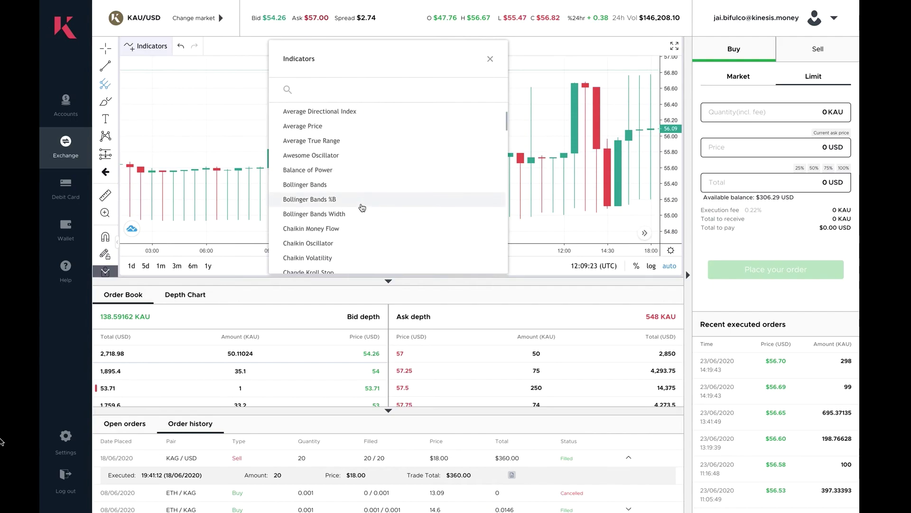
{"action": "scroll", "coordinate": [360, 209], "scroll_direction": "down", "scroll_amount": 3}
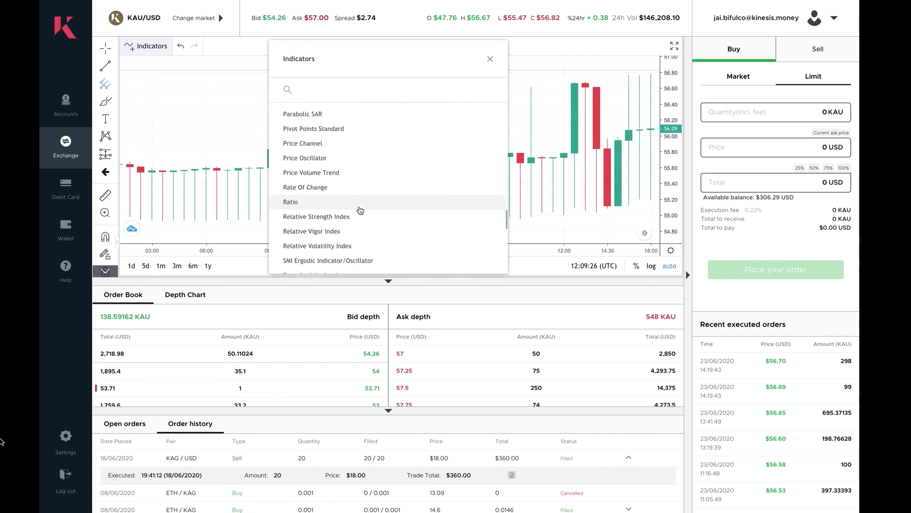
{"action": "scroll", "coordinate": [360, 208], "scroll_direction": "down", "scroll_amount": 3}
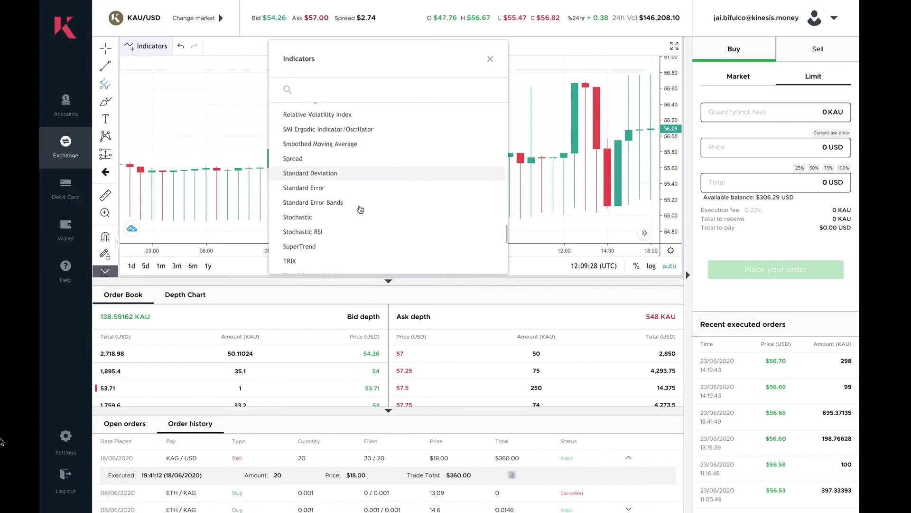
{"action": "scroll", "coordinate": [360, 209], "scroll_direction": "down", "scroll_amount": 5}
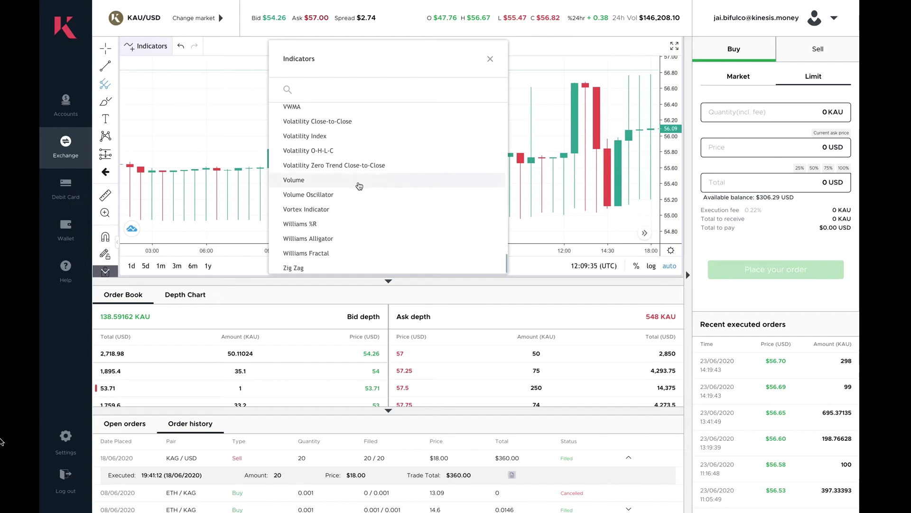
{"action": "scroll", "coordinate": [359, 186], "scroll_direction": "up", "scroll_amount": 20}
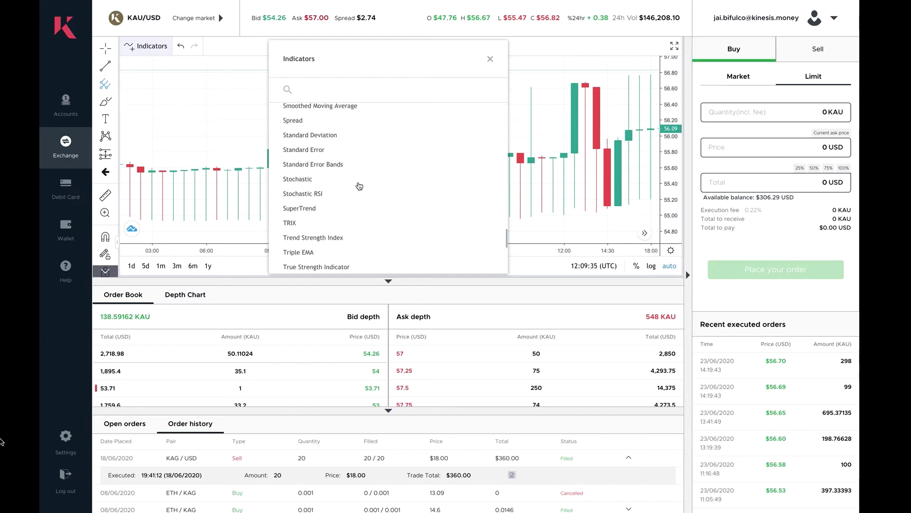
{"action": "left_click", "coordinate": [490, 59]}
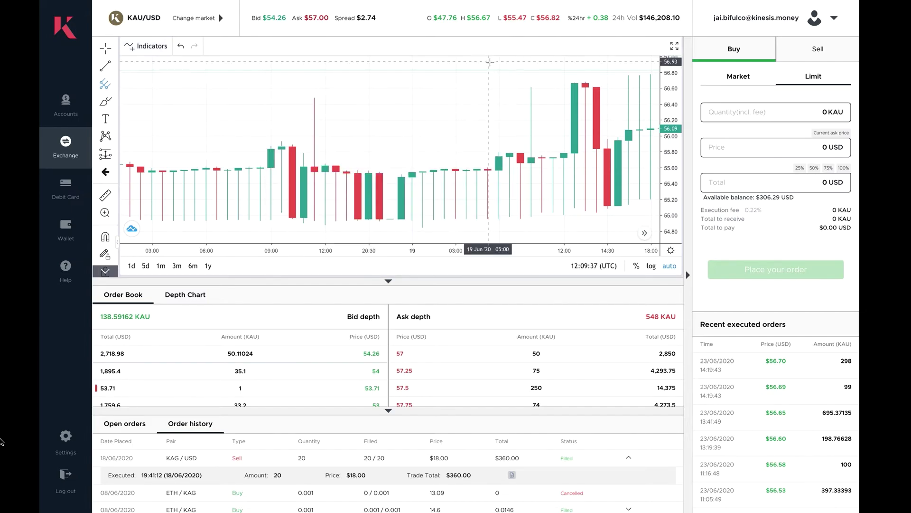
Collapse the order book and order history sections to enlarge the chart, and restore both sections.
{"action": "left_click", "coordinate": [391, 285]}
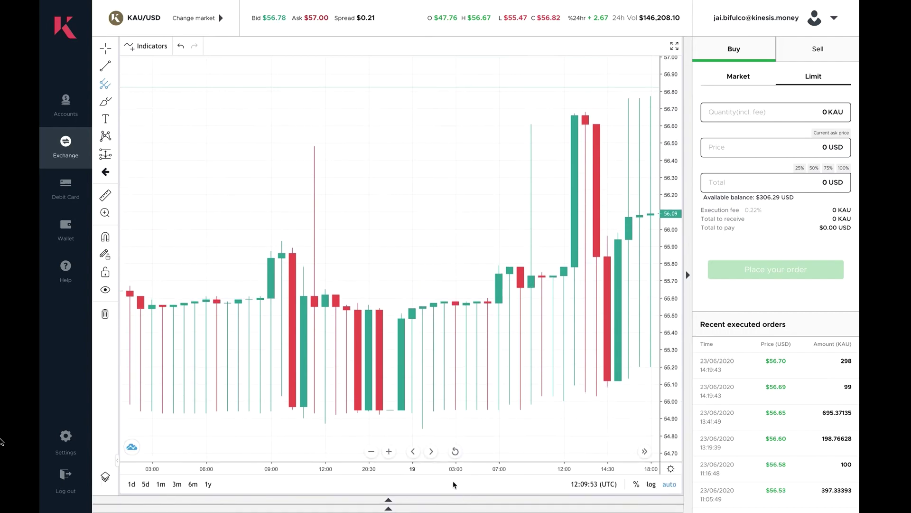
{"action": "left_click", "coordinate": [388, 503]}
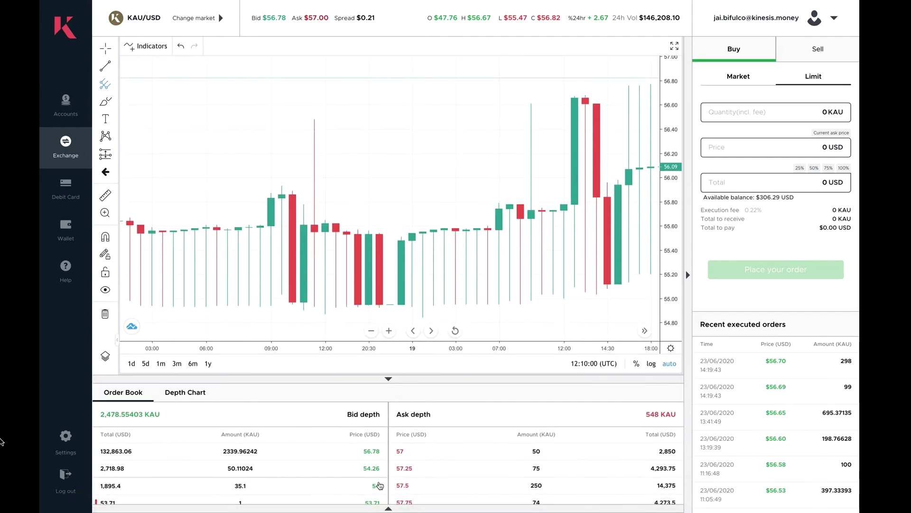
{"action": "left_click", "coordinate": [389, 508]}
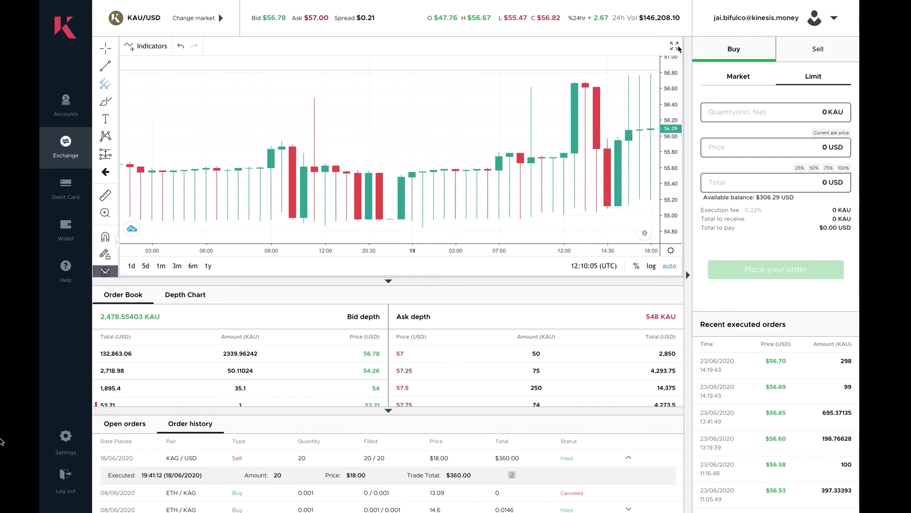
Maximise the KAU/USD chart and return it to its normal size, repeating the switch several times.
{"action": "left_click", "coordinate": [676, 49]}
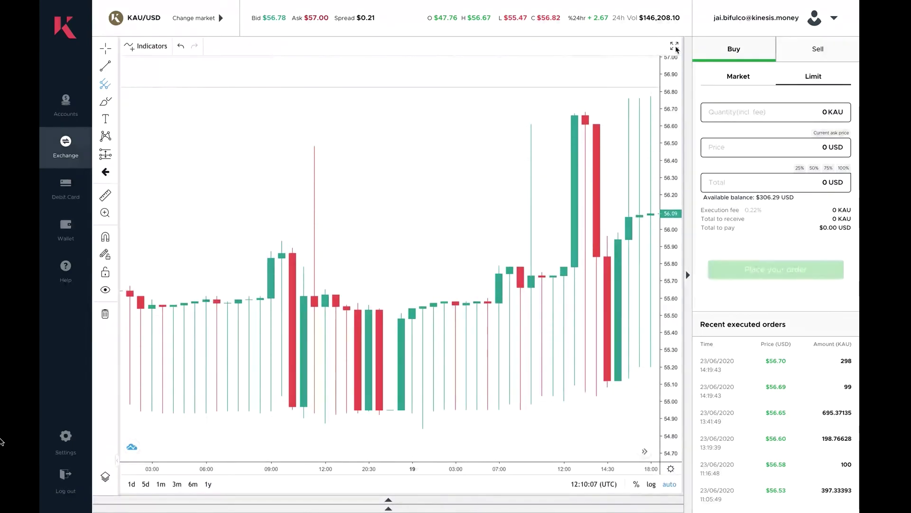
{"action": "left_click", "coordinate": [676, 51]}
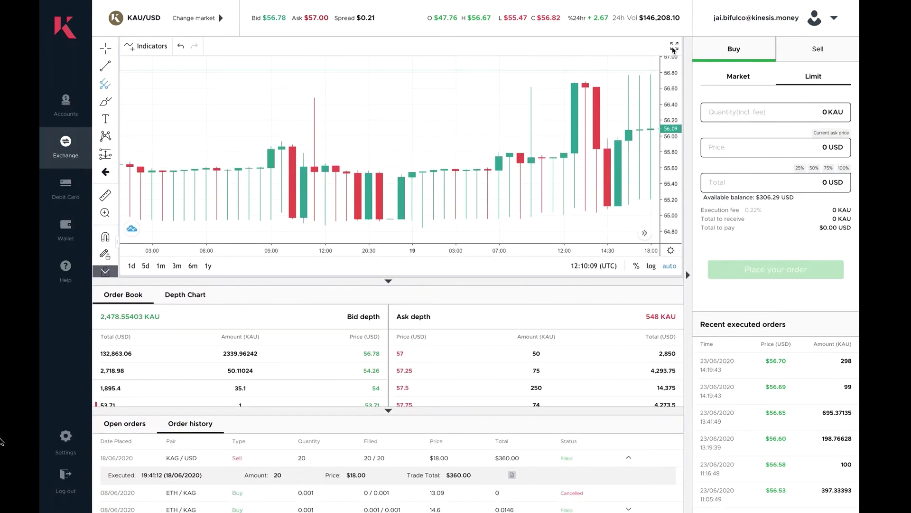
{"action": "left_click", "coordinate": [675, 49]}
{"action": "left_click", "coordinate": [676, 49]}
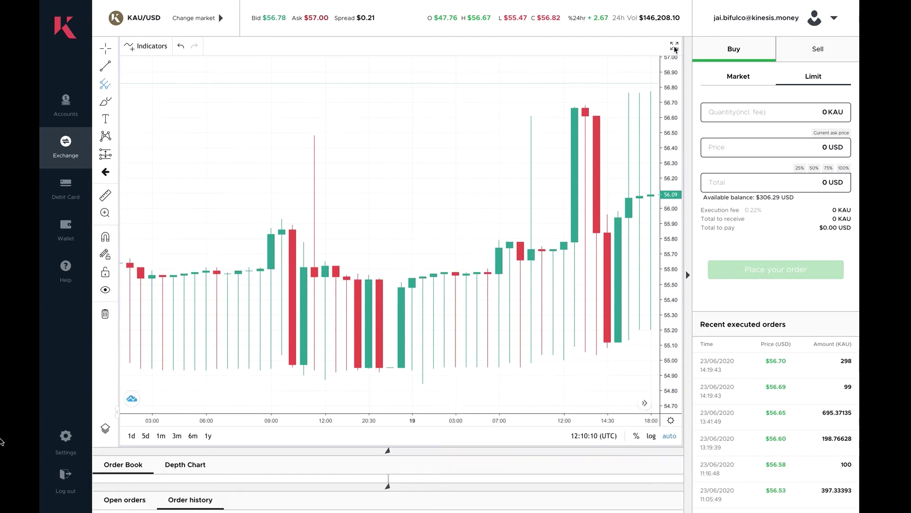
{"action": "left_click", "coordinate": [676, 49]}
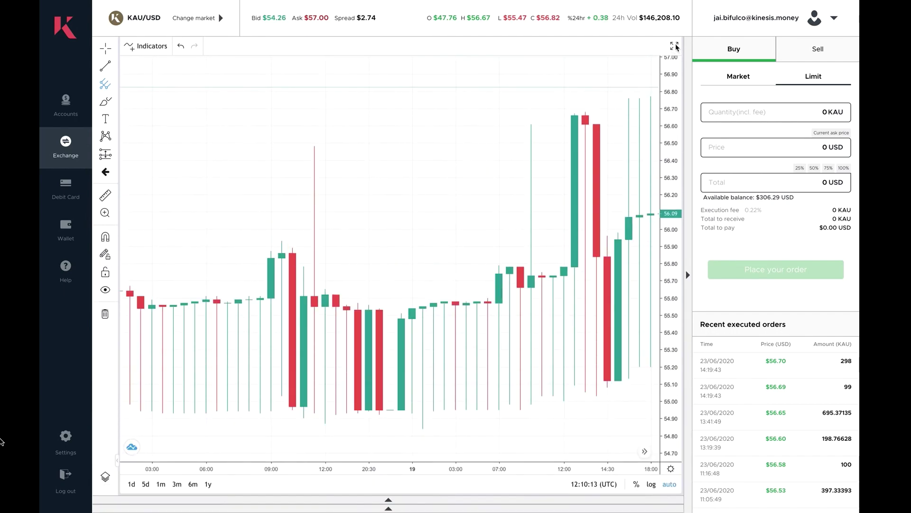
{"action": "left_click", "coordinate": [676, 49]}
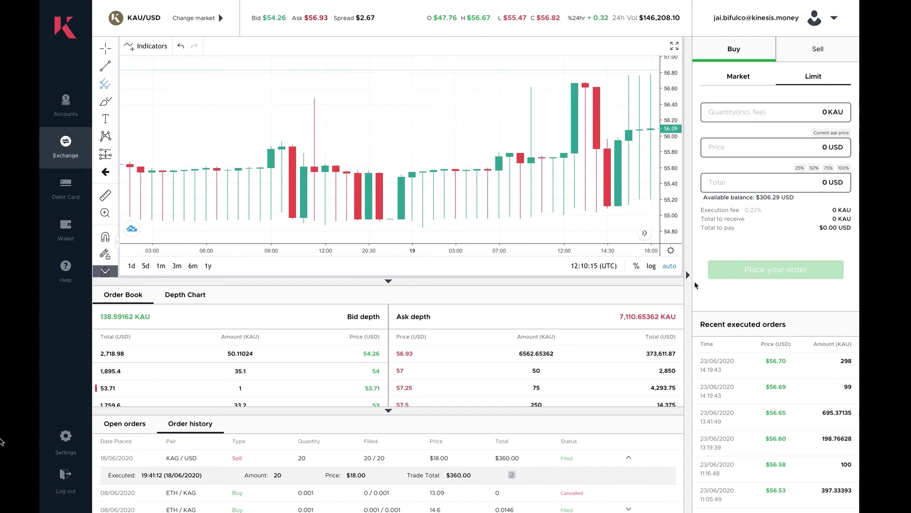
Maximise the KAU/USD chart with the order entry and recent orders area hidden, and show the list of market pairs.
{"action": "left_click", "coordinate": [689, 280]}
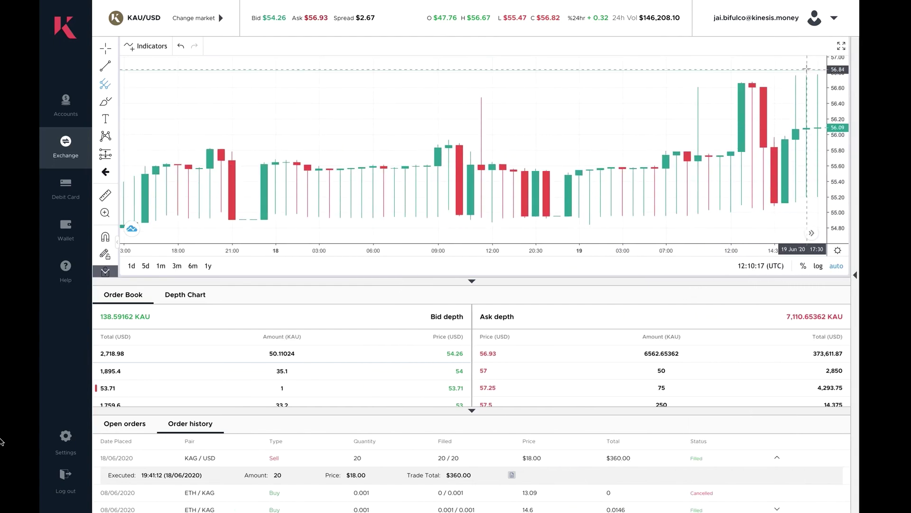
{"action": "left_click", "coordinate": [842, 49]}
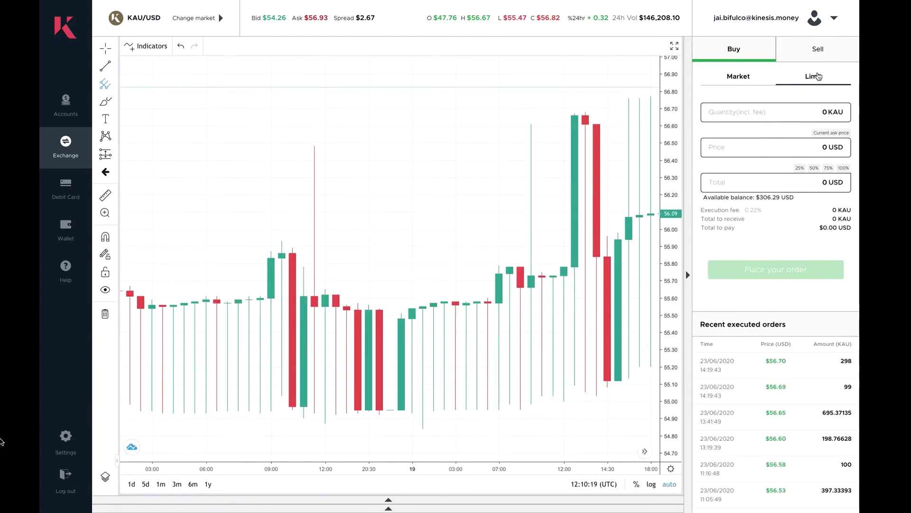
{"action": "left_click", "coordinate": [688, 280]}
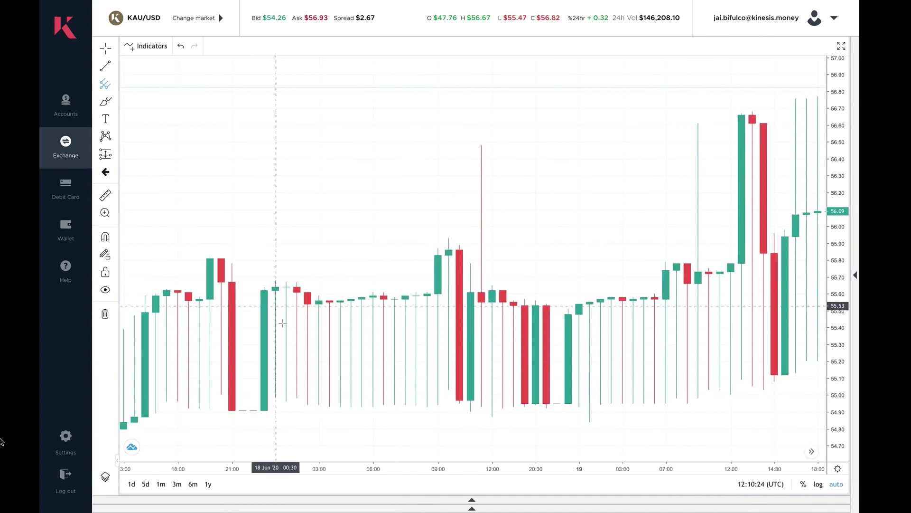
{"action": "left_click", "coordinate": [189, 18]}
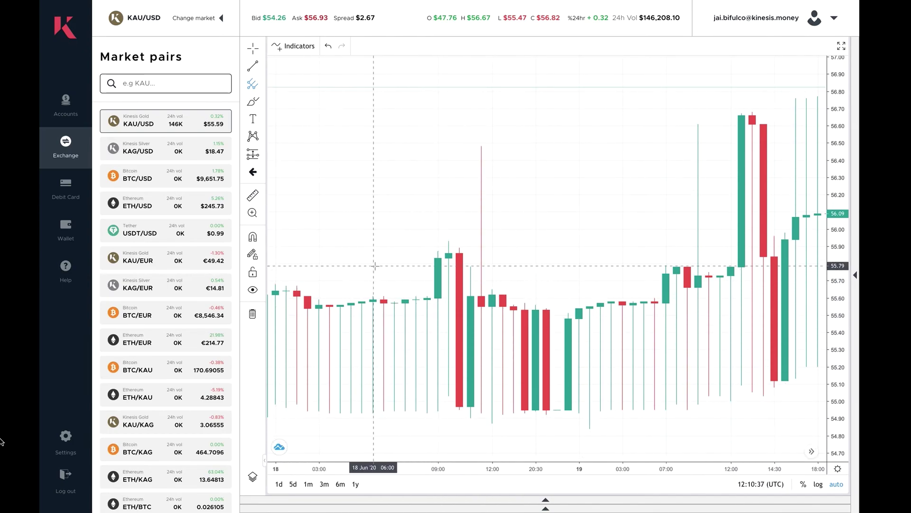
Examine the KAU/USD candlesticks on the enlarged chart at different zoom levels.
{"action": "scroll", "coordinate": [382, 284], "scroll_direction": "down", "scroll_amount": 10}
{"action": "scroll", "coordinate": [384, 298], "scroll_direction": "down", "scroll_amount": 3}
{"action": "scroll", "coordinate": [384, 298], "scroll_direction": "up", "scroll_amount": 15}
{"action": "scroll", "coordinate": [384, 299], "scroll_direction": "down", "scroll_amount": 2}
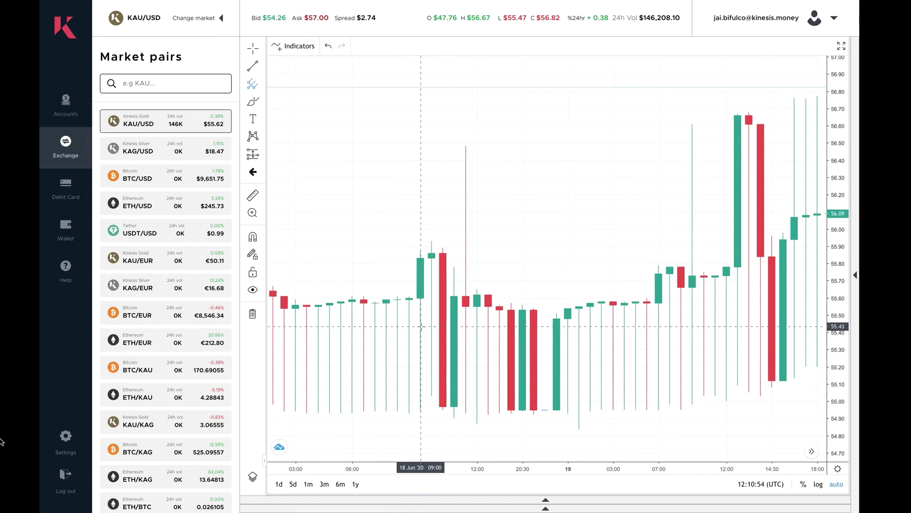
{"action": "scroll", "coordinate": [499, 351], "scroll_direction": "up", "scroll_amount": 3}
{"action": "scroll", "coordinate": [505, 366], "scroll_direction": "down", "scroll_amount": 5}
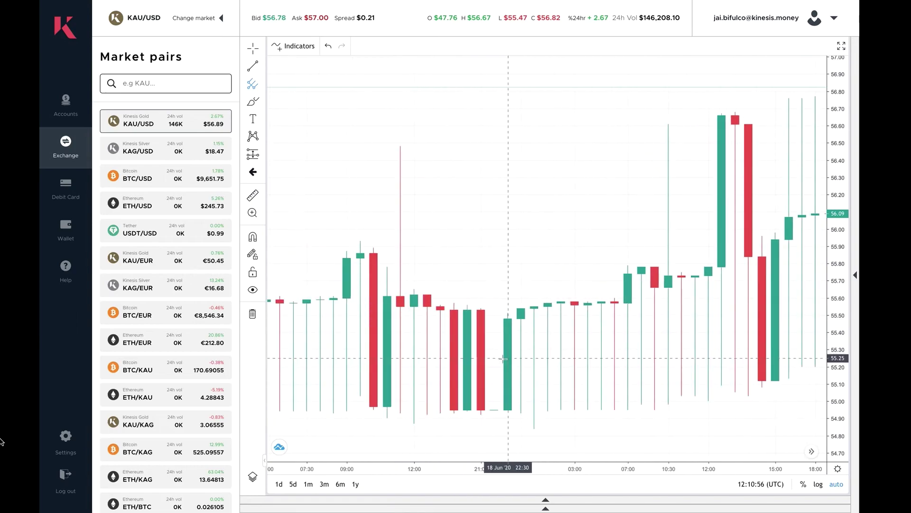
{"action": "scroll", "coordinate": [482, 377], "scroll_direction": "up", "scroll_amount": 4}
{"action": "scroll", "coordinate": [481, 377], "scroll_direction": "down", "scroll_amount": 2}
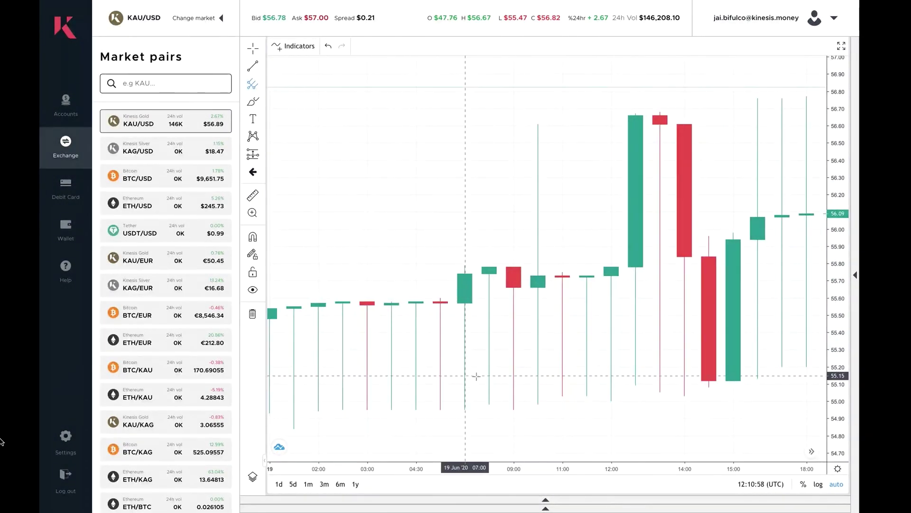
{"action": "scroll", "coordinate": [473, 376], "scroll_direction": "up", "scroll_amount": 1}
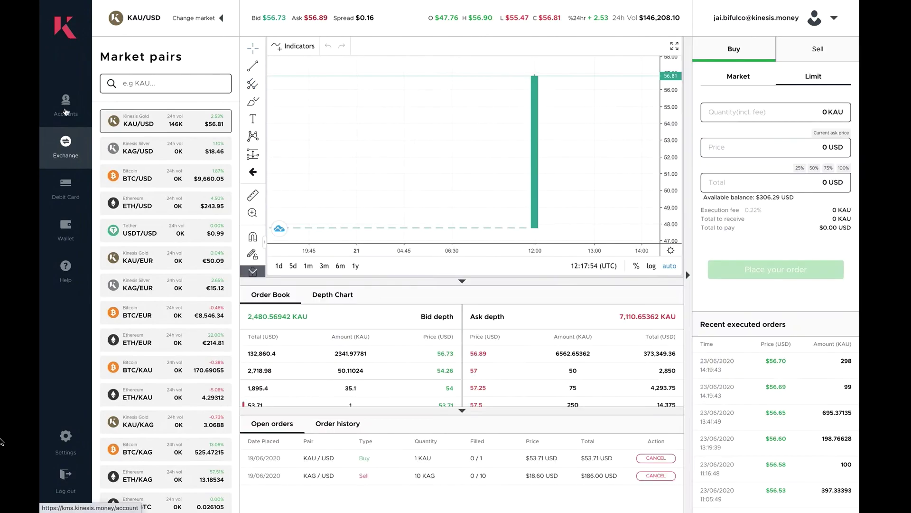
Open the USD deposit page from the accounts overview and check the bank details for AED and AUD deposits, highlighting the AUD IBAN.
{"action": "left_click", "coordinate": [65, 109]}
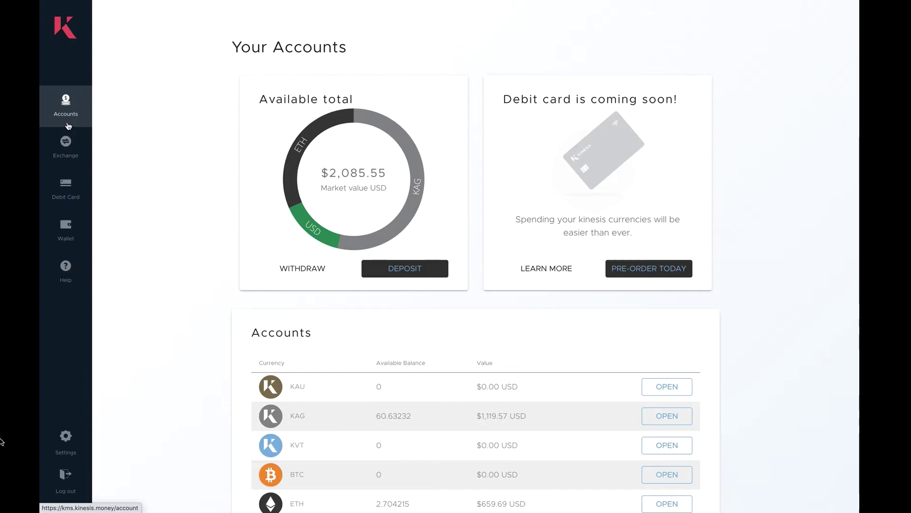
{"action": "left_click", "coordinate": [391, 268]}
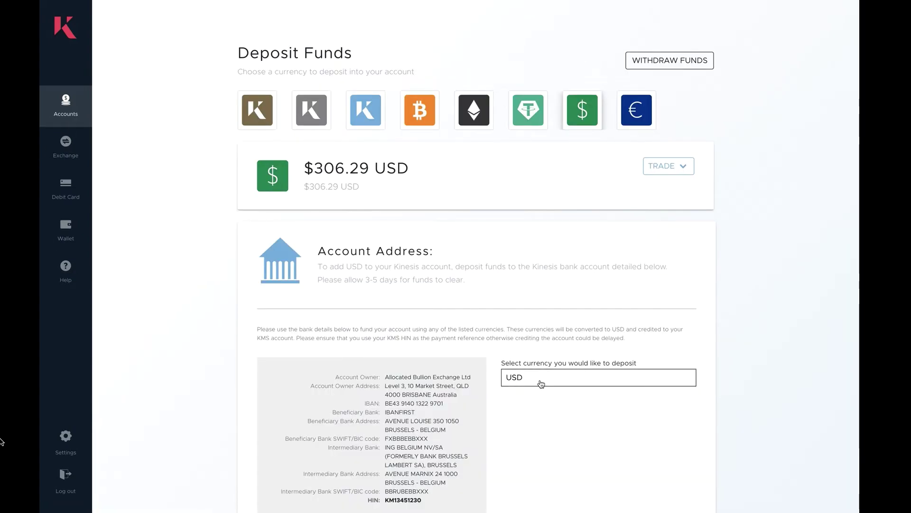
{"action": "left_click", "coordinate": [541, 383]}
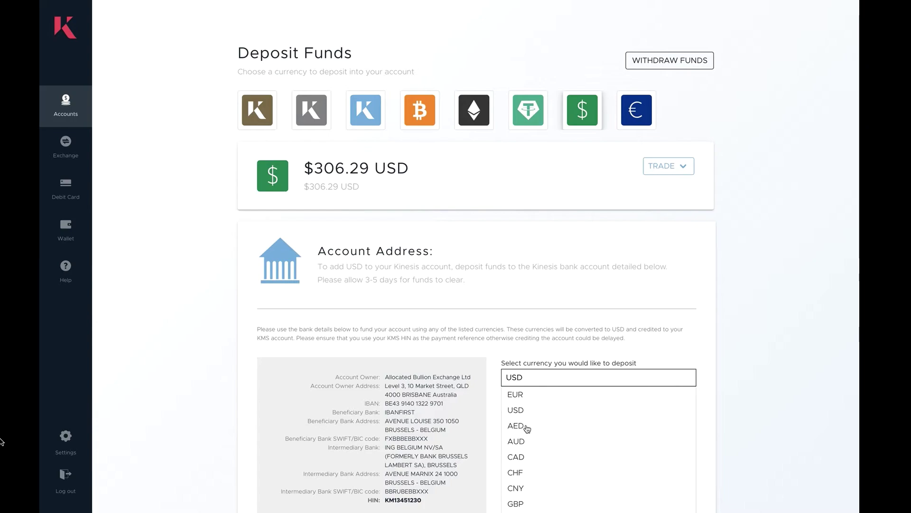
{"action": "left_click", "coordinate": [527, 429]}
{"action": "left_click", "coordinate": [531, 376]}
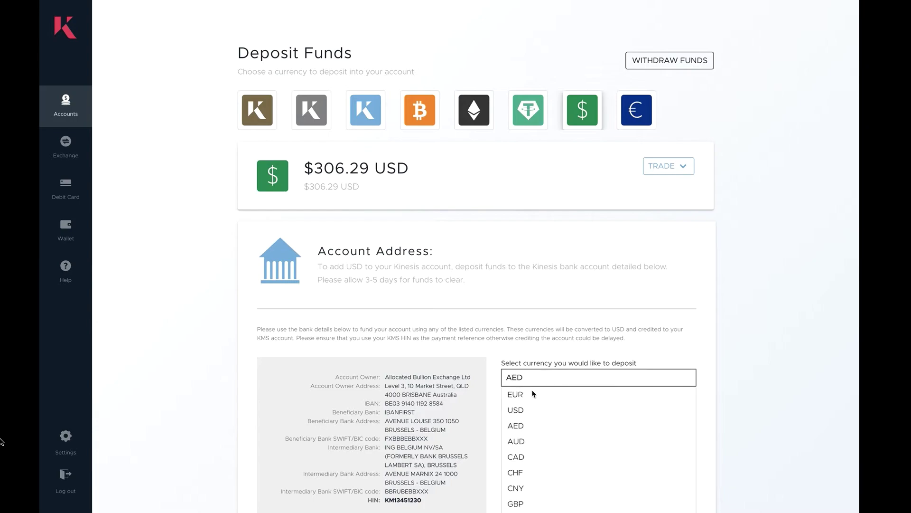
{"action": "left_click", "coordinate": [525, 442]}
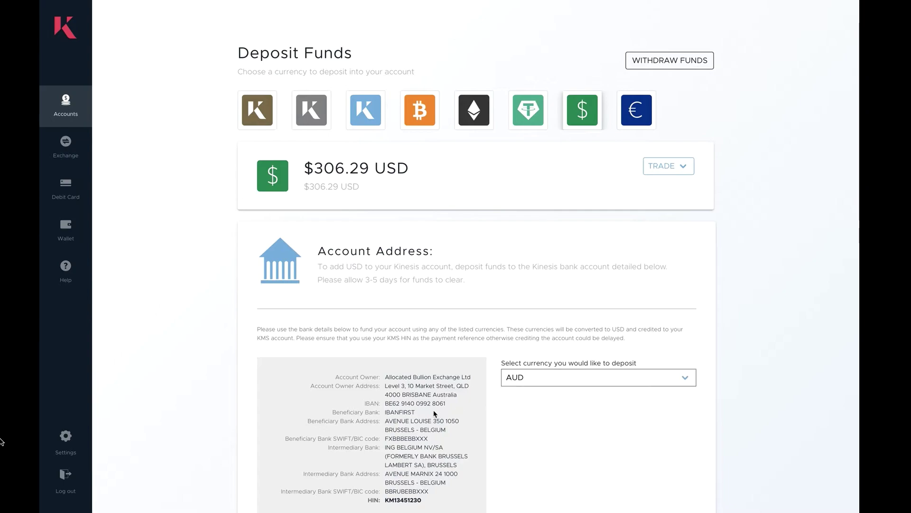
{"action": "left_click_drag", "start_coordinate": [388, 405], "coordinate": [455, 411]}
Switch the USD account's deposit currency through CAD, CNY and GBP to view each currency's bank details.
{"action": "left_click", "coordinate": [525, 383]}
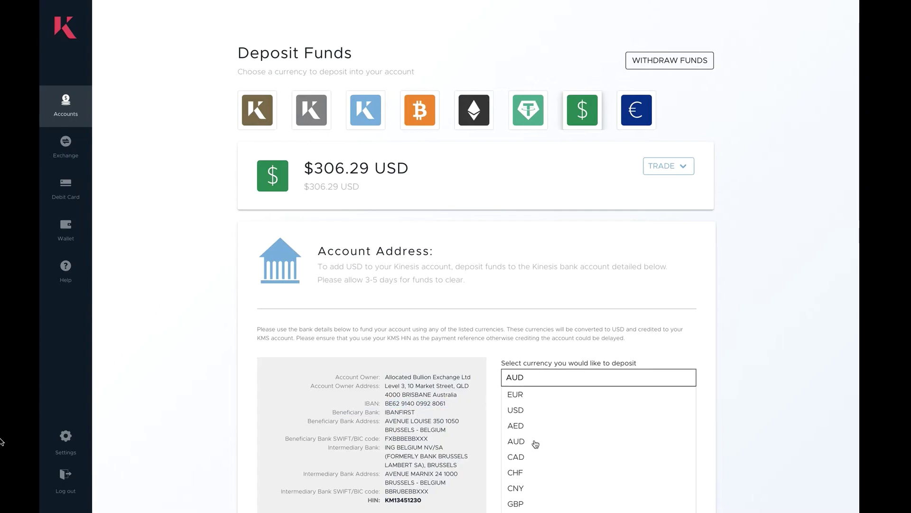
{"action": "left_click", "coordinate": [507, 457]}
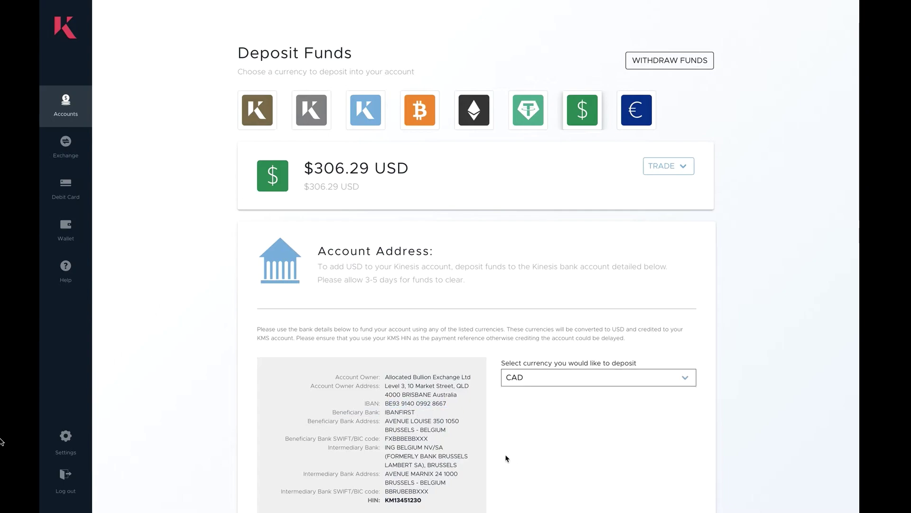
{"action": "left_click", "coordinate": [533, 384]}
{"action": "left_click", "coordinate": [527, 489]}
{"action": "left_click", "coordinate": [557, 388]}
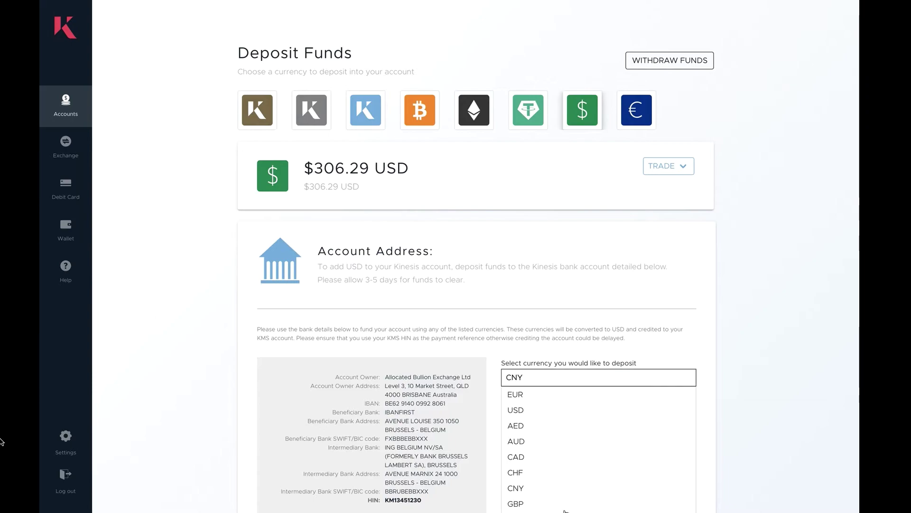
{"action": "left_click", "coordinate": [519, 506]}
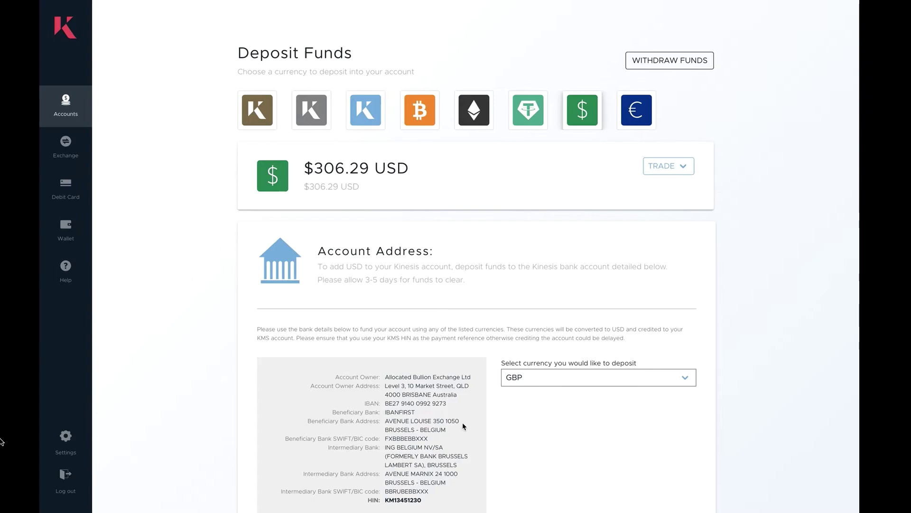
Examine the bank details for a GBP deposit, highlighting the account owner through intermediary bank lines and the beneficiary bank.
{"action": "left_click", "coordinate": [514, 382]}
{"action": "left_click_drag", "start_coordinate": [356, 377], "coordinate": [460, 453]}
{"action": "left_click", "coordinate": [456, 451]}
{"action": "left_click_drag", "start_coordinate": [418, 413], "coordinate": [379, 414]}
{"action": "left_click", "coordinate": [408, 420]}
Reselect GBP as the deposit currency, and show the Euro deposit page with its bank details highlighted.
{"action": "left_click", "coordinate": [553, 382]}
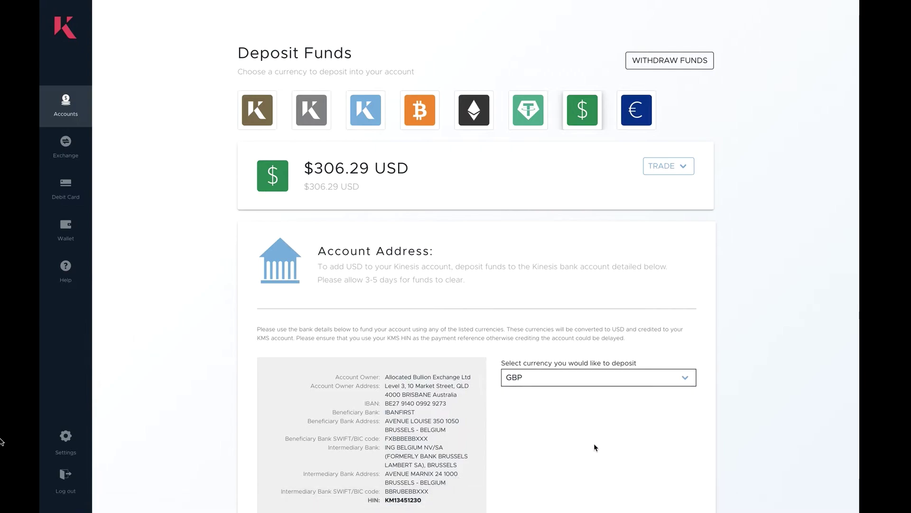
{"action": "left_click", "coordinate": [553, 384]}
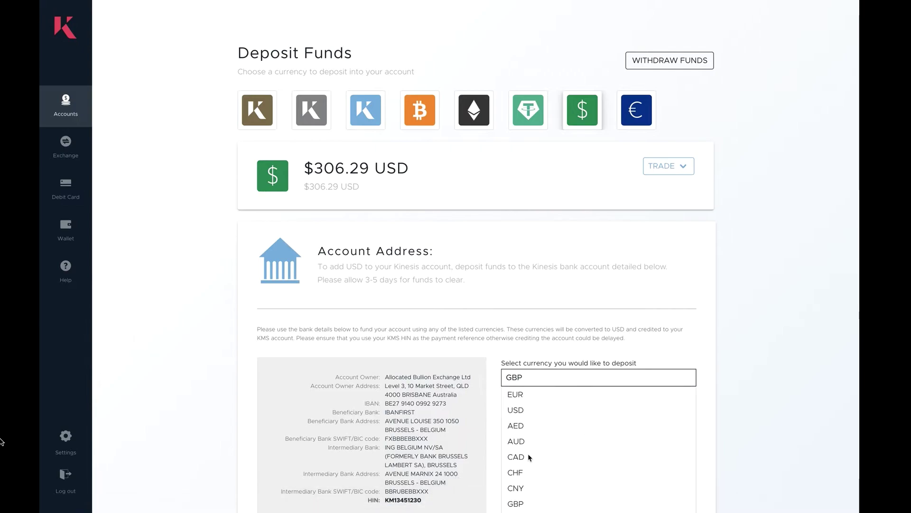
{"action": "left_click", "coordinate": [530, 506]}
{"action": "left_click", "coordinate": [644, 116]}
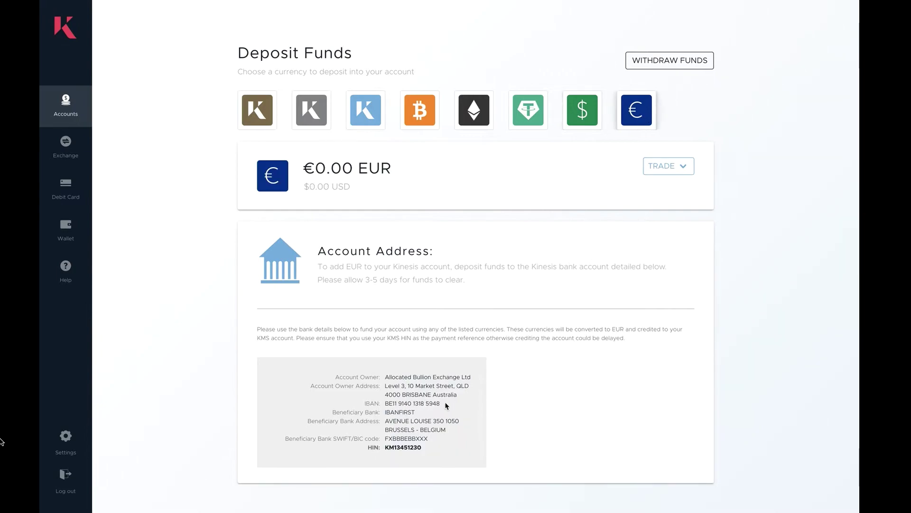
{"action": "left_click_drag", "start_coordinate": [333, 376], "coordinate": [462, 444]}
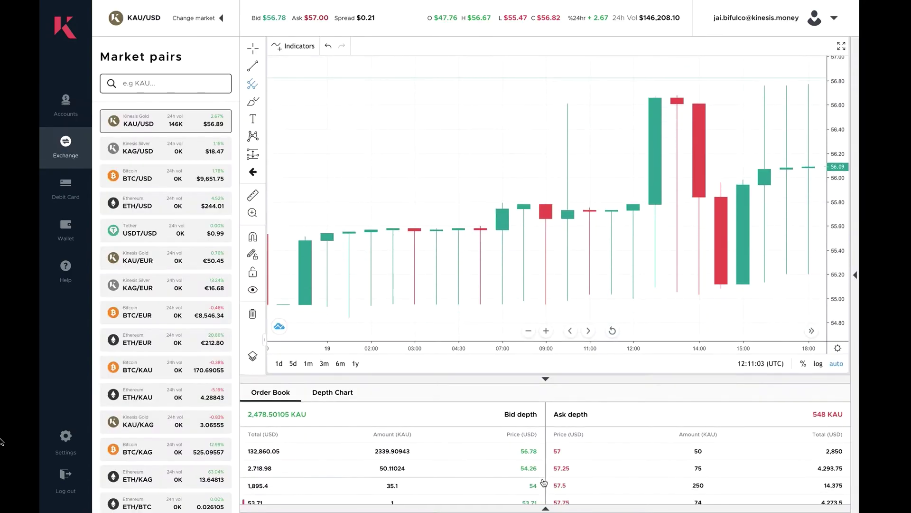
Restore the order history and order entry areas on the exchange, and highlight the price of the open KAU/USD buy order.
{"action": "left_click", "coordinate": [545, 507]}
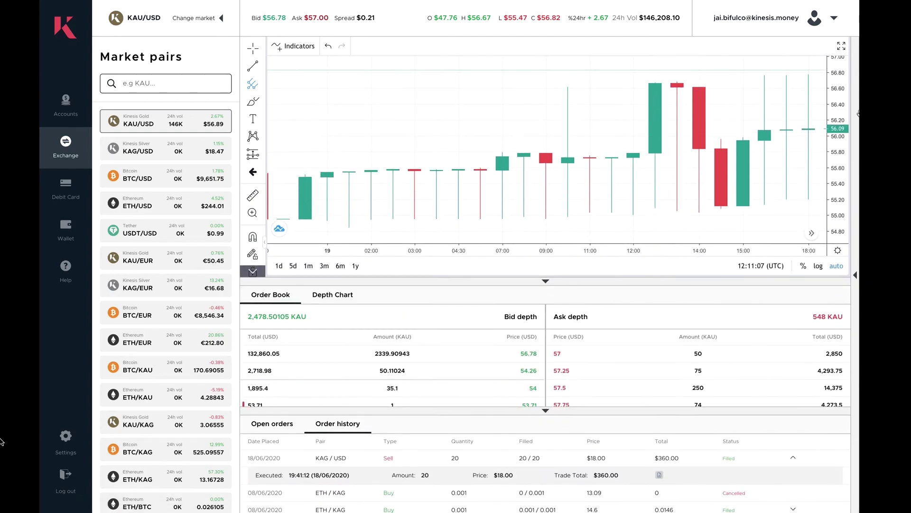
{"action": "left_click", "coordinate": [857, 277]}
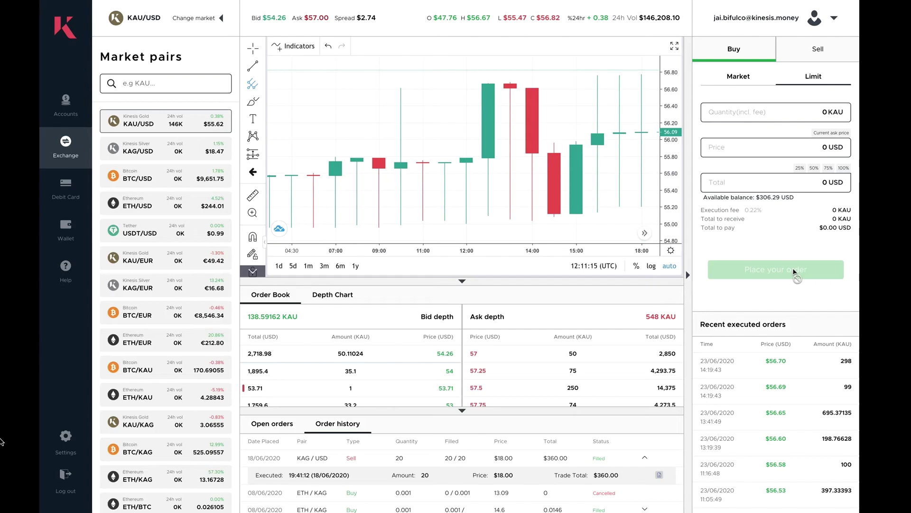
{"action": "left_click", "coordinate": [273, 425]}
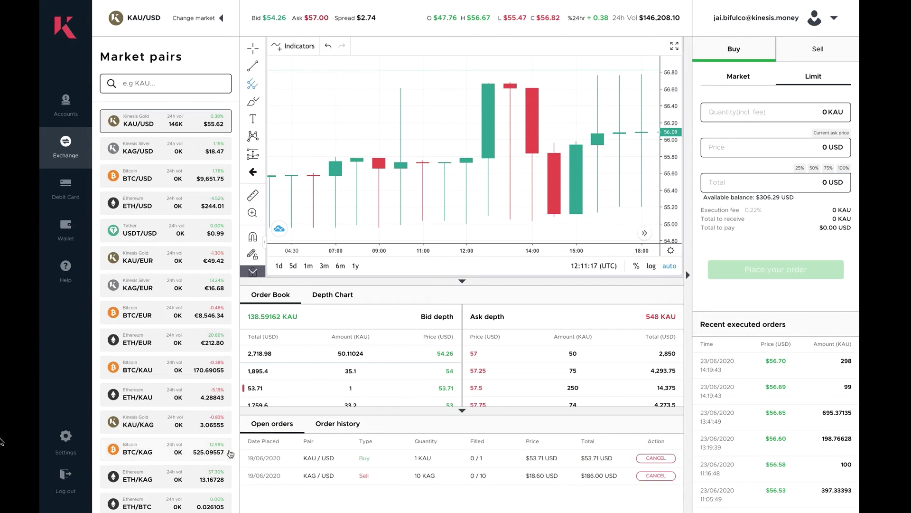
{"action": "left_click_drag", "start_coordinate": [530, 458], "coordinate": [556, 465]}
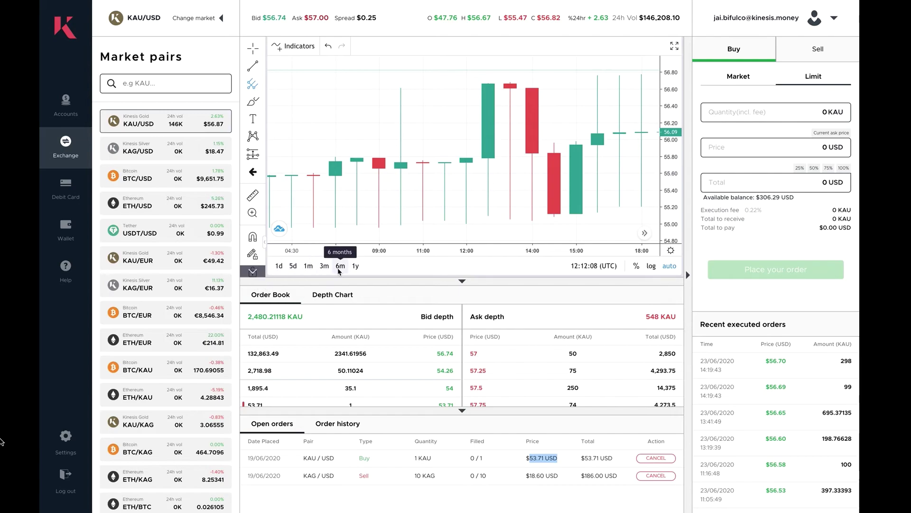
Set the KAU/USD chart's time range to 1 day.
{"action": "left_click", "coordinate": [279, 266]}
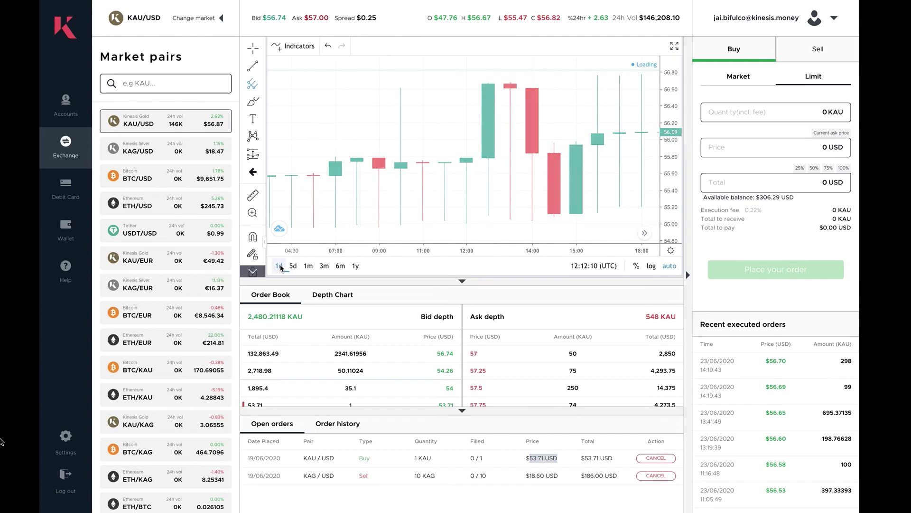